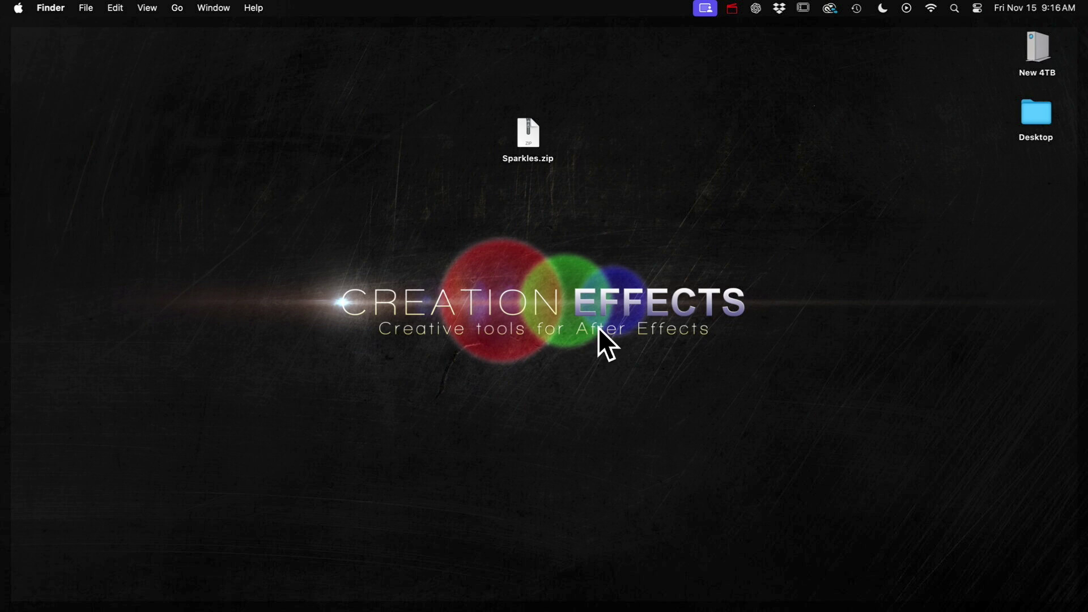
Step: Unzip Sparkles.zip and open the extracted Sparkles folder
double_click(528, 137)
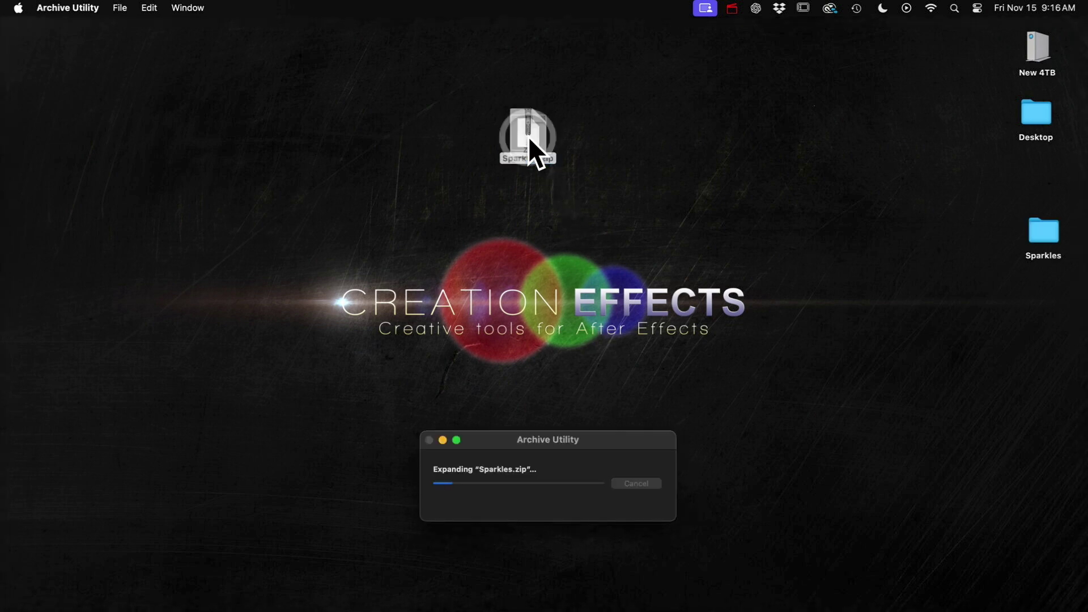
drag(528, 137, 633, 133)
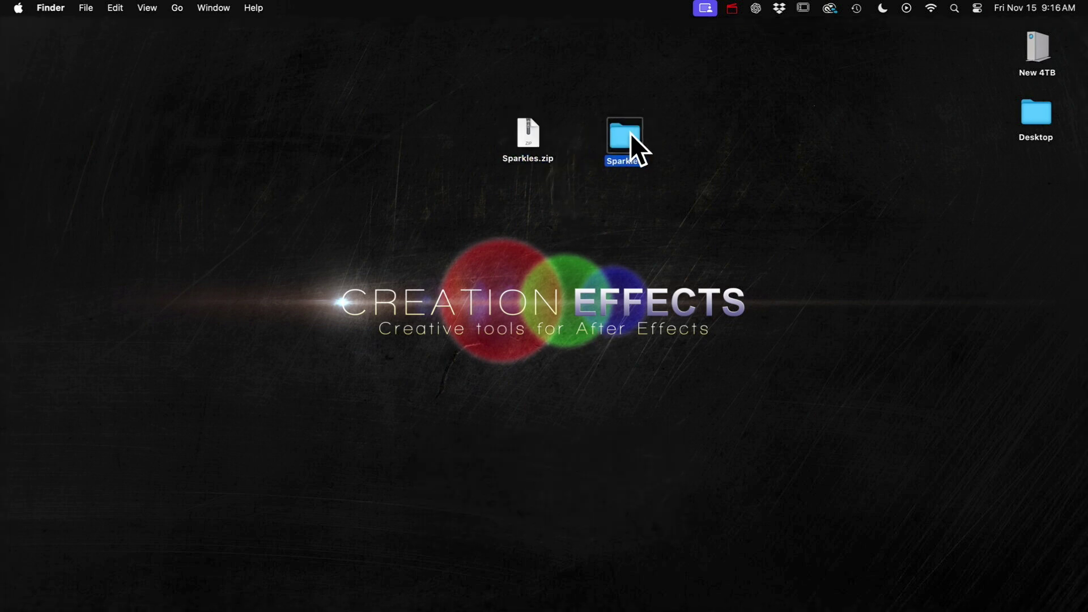
double_click(631, 134)
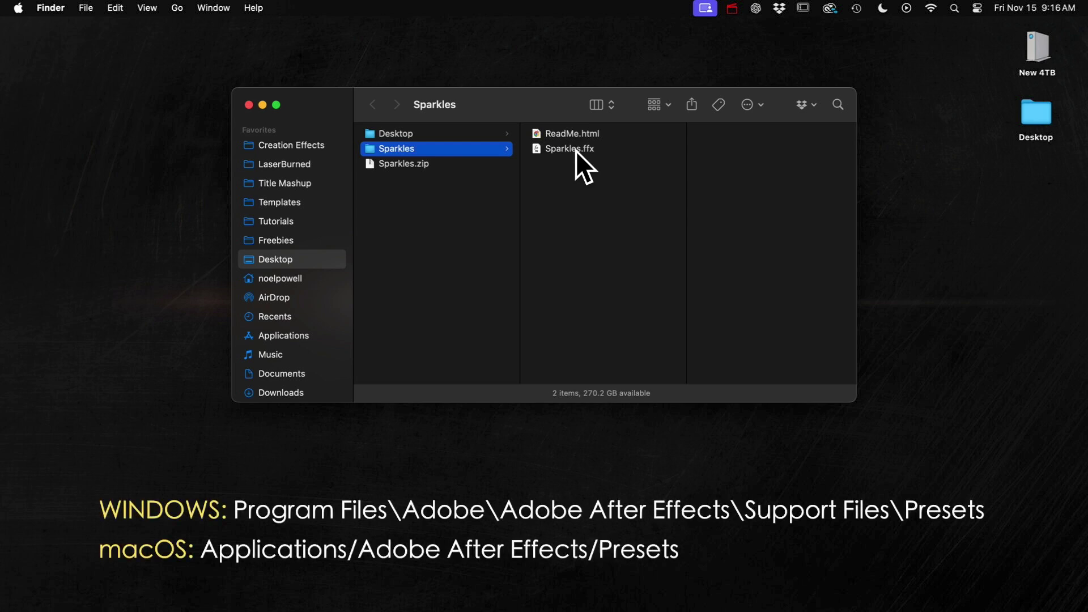
drag(551, 109, 319, 80)
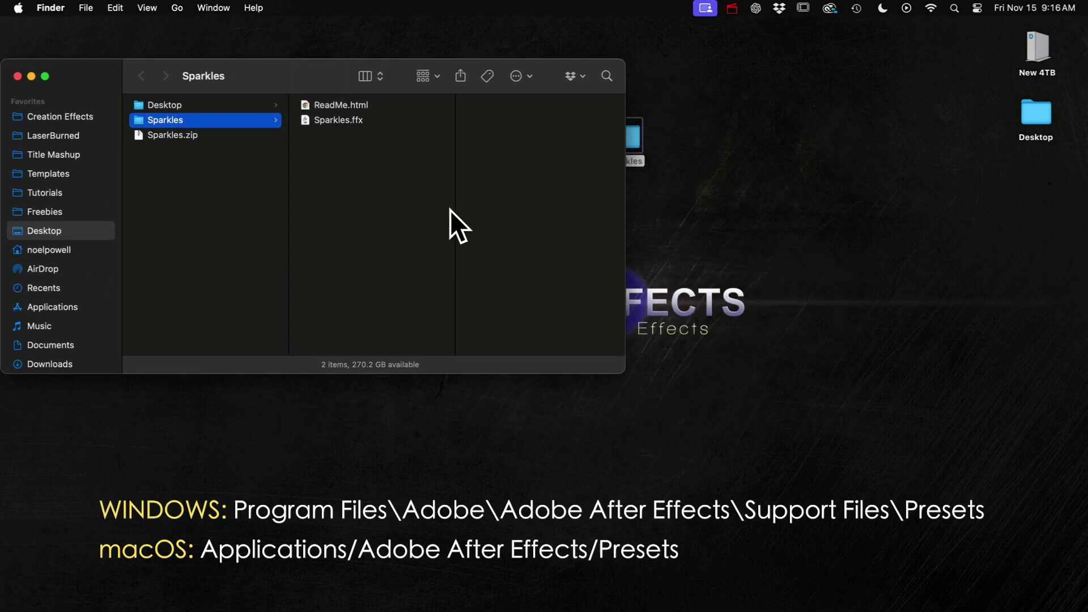
Step: Move Sparkles.ffx into Adobe After Effects 2025's Presets/Creation Effects folder
key(super+n)
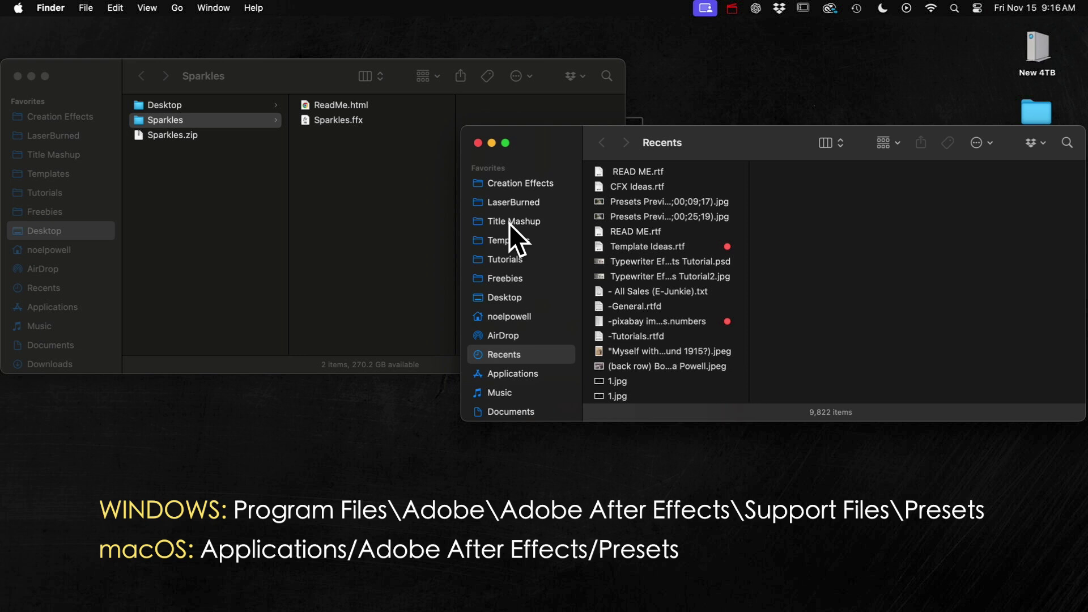
click(524, 373)
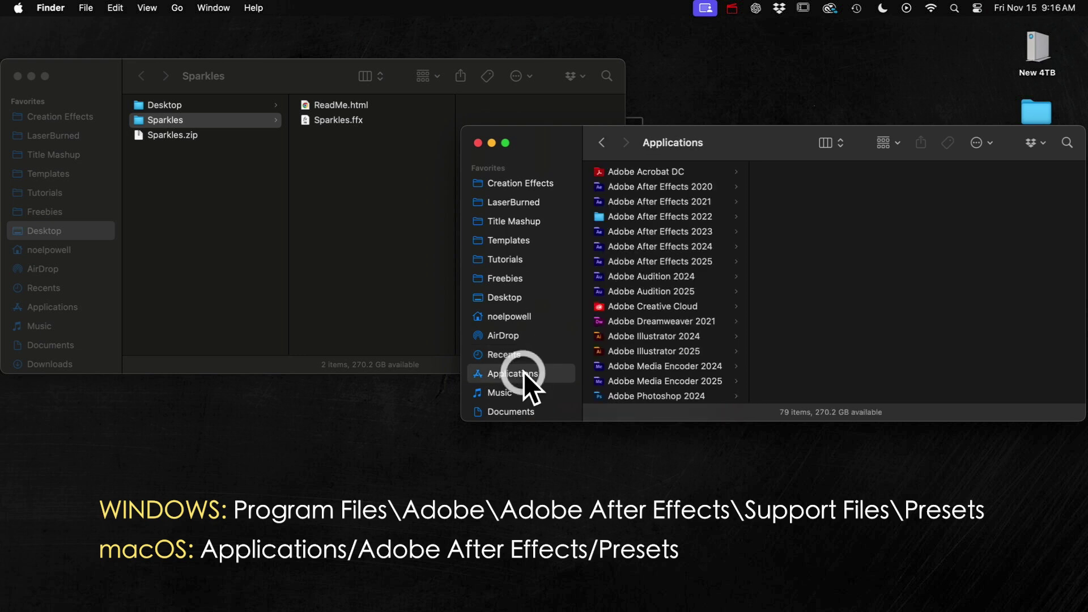
click(654, 261)
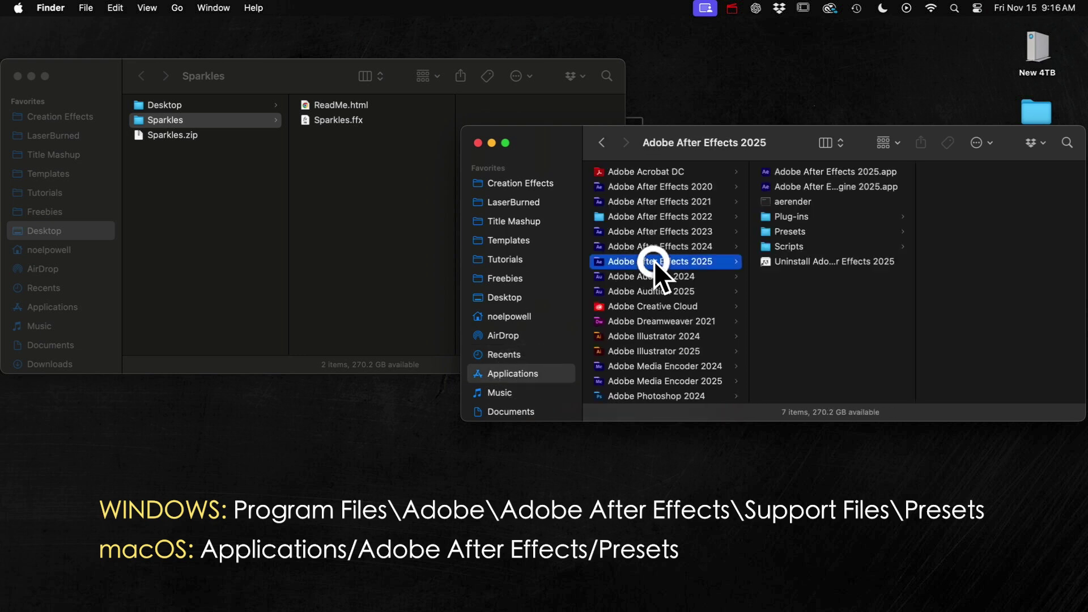
click(789, 232)
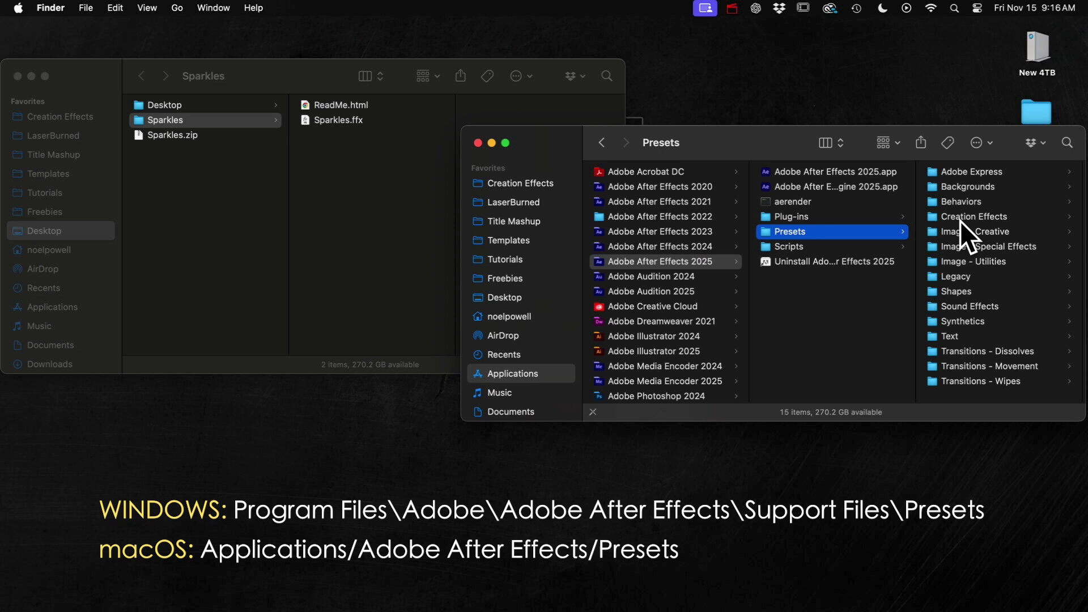
click(983, 218)
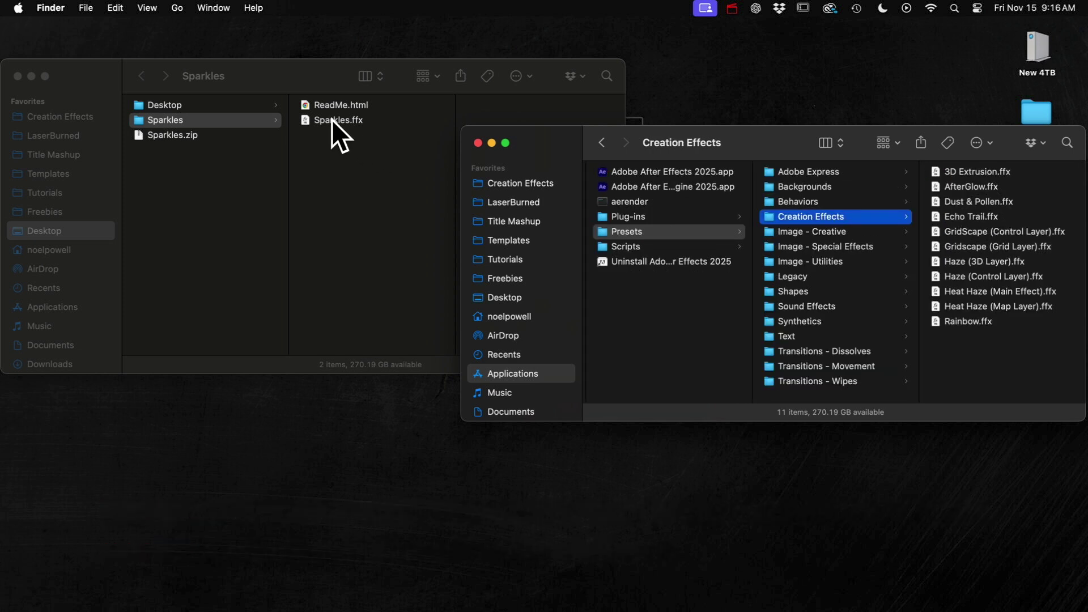
drag(332, 120, 991, 373)
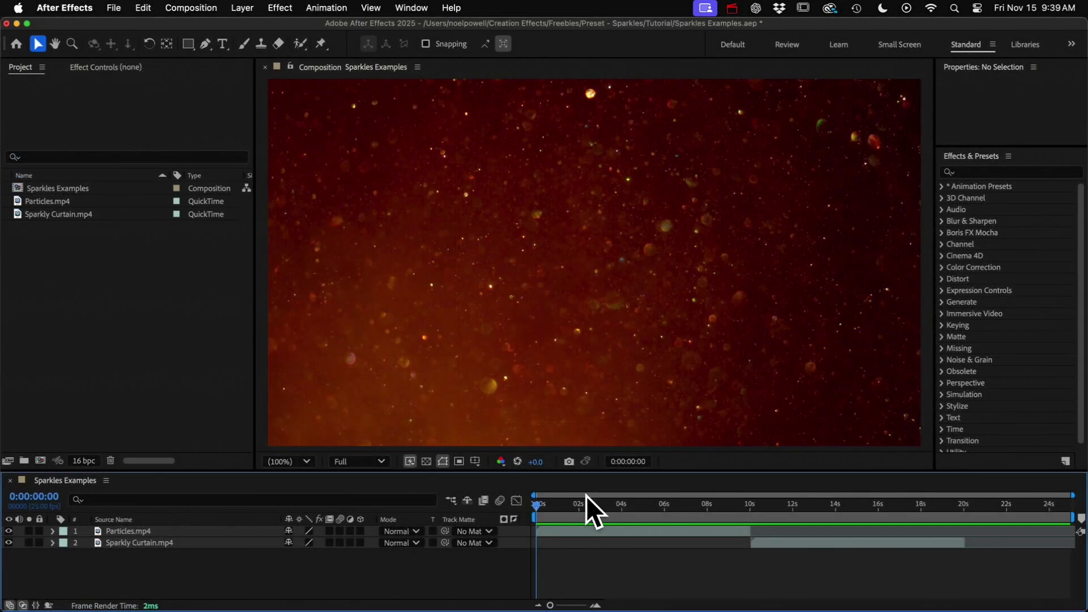
Step: Scrub through and preview the Particles.mp4 footage
drag(590, 505, 474, 512)
key(0)
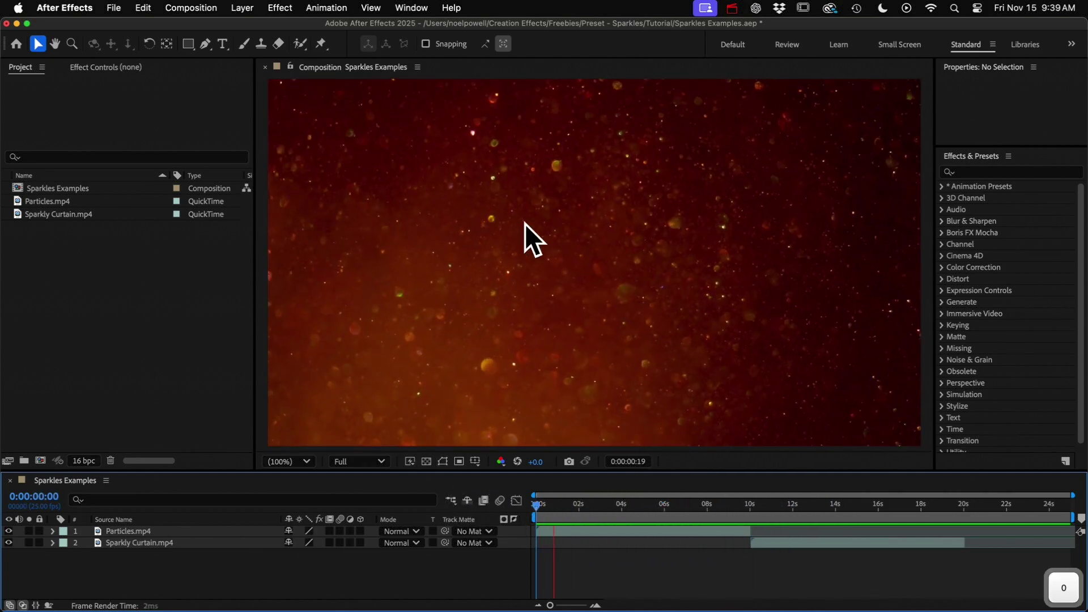
key(space)
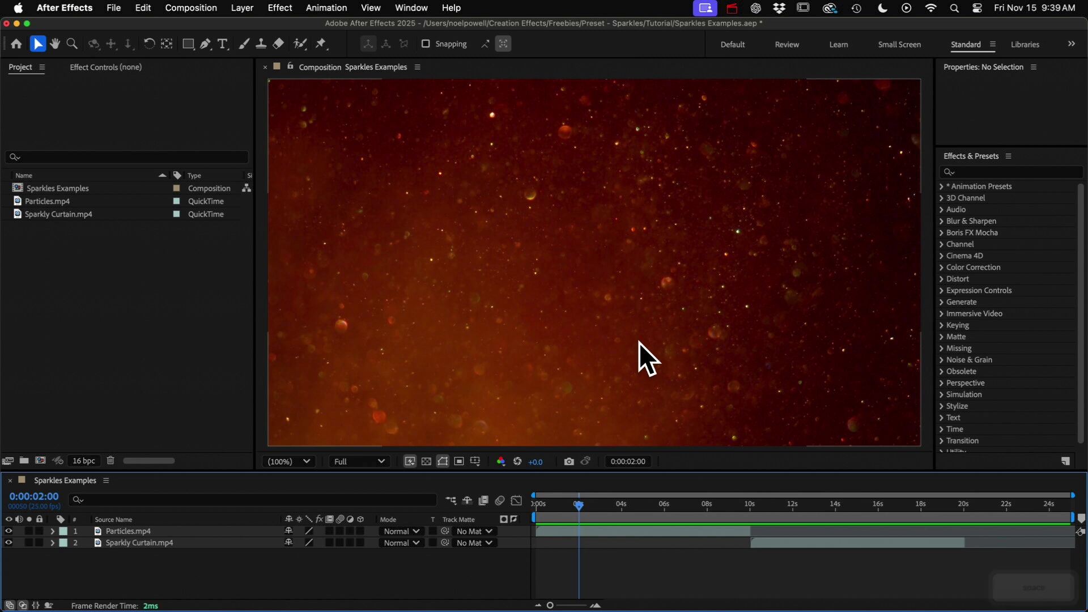
Step: Duplicate the Particles.mp4 layer and set the top copy's blend mode to Screen
click(603, 531)
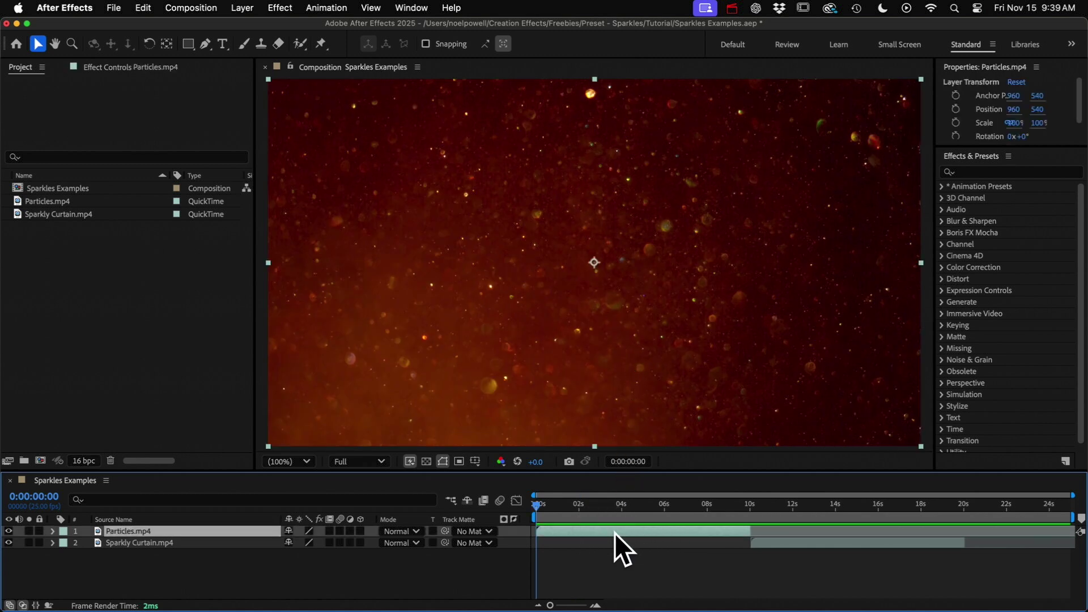
key(super+d)
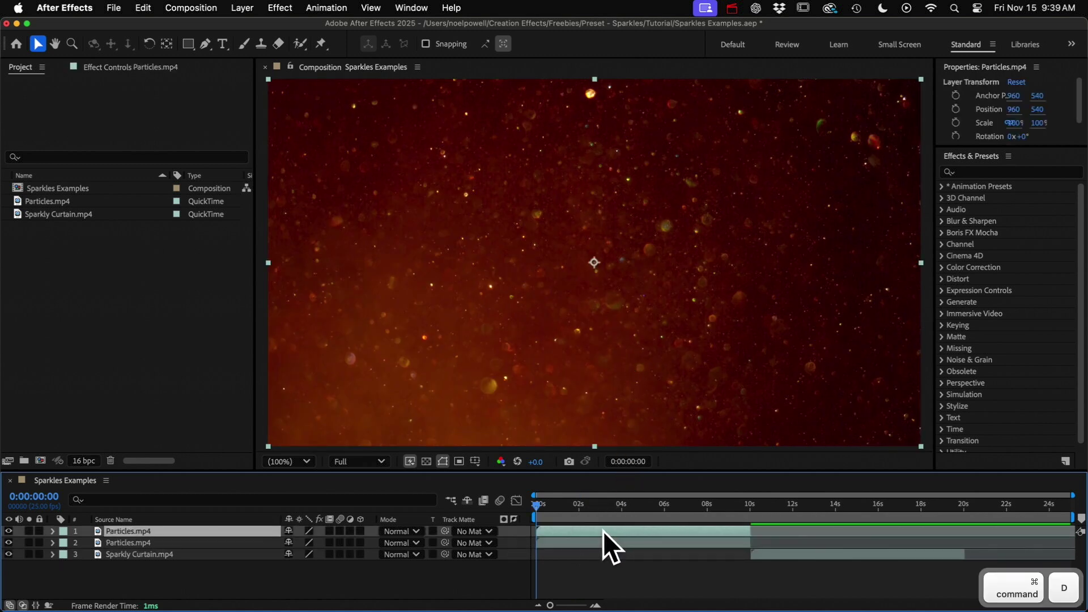
click(404, 531)
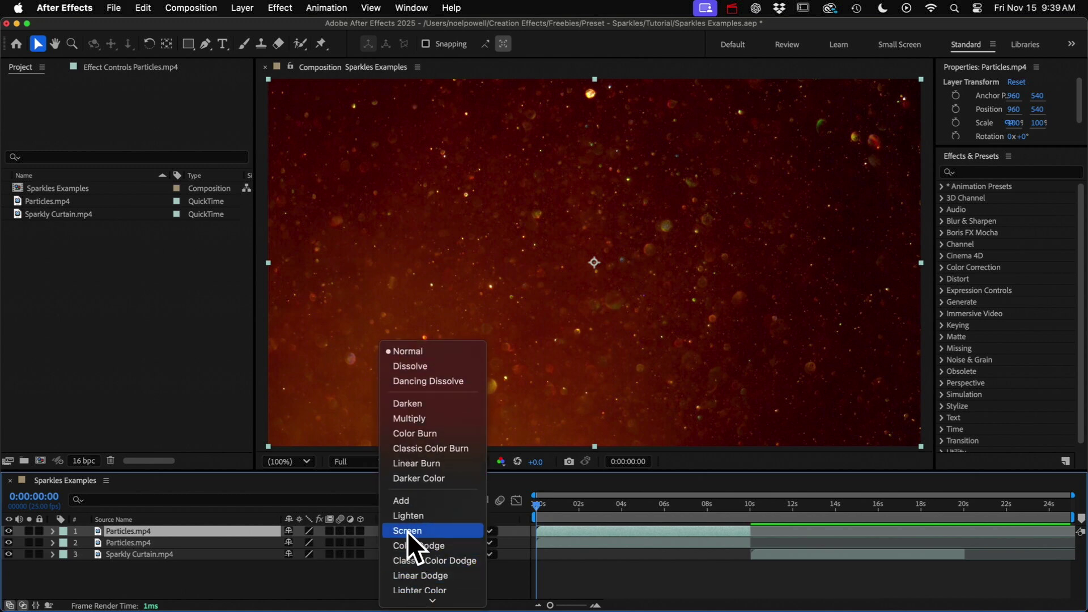
click(407, 532)
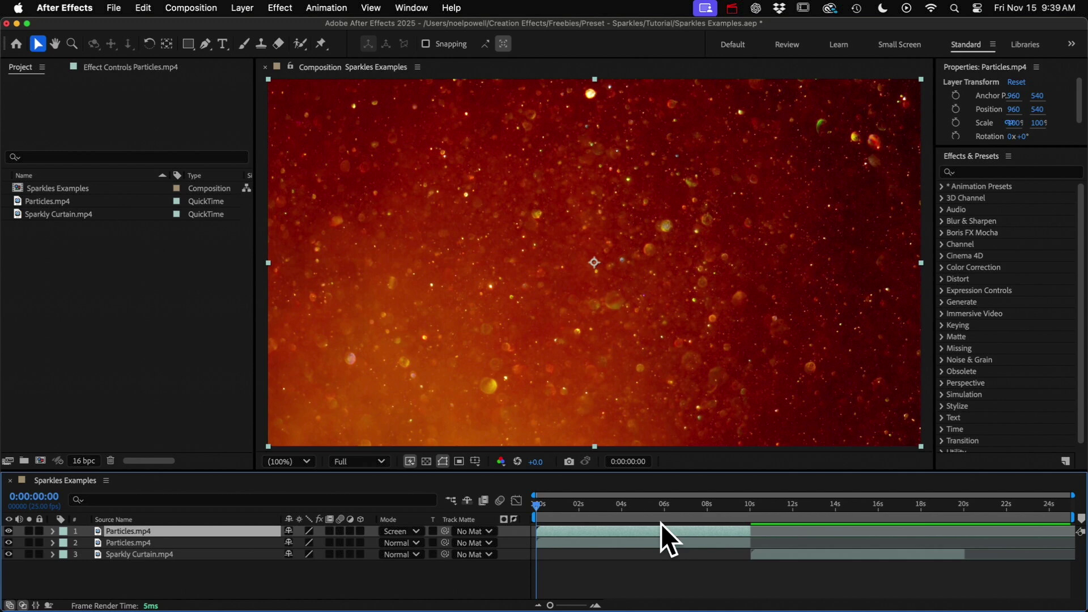
shift+click(793, 556)
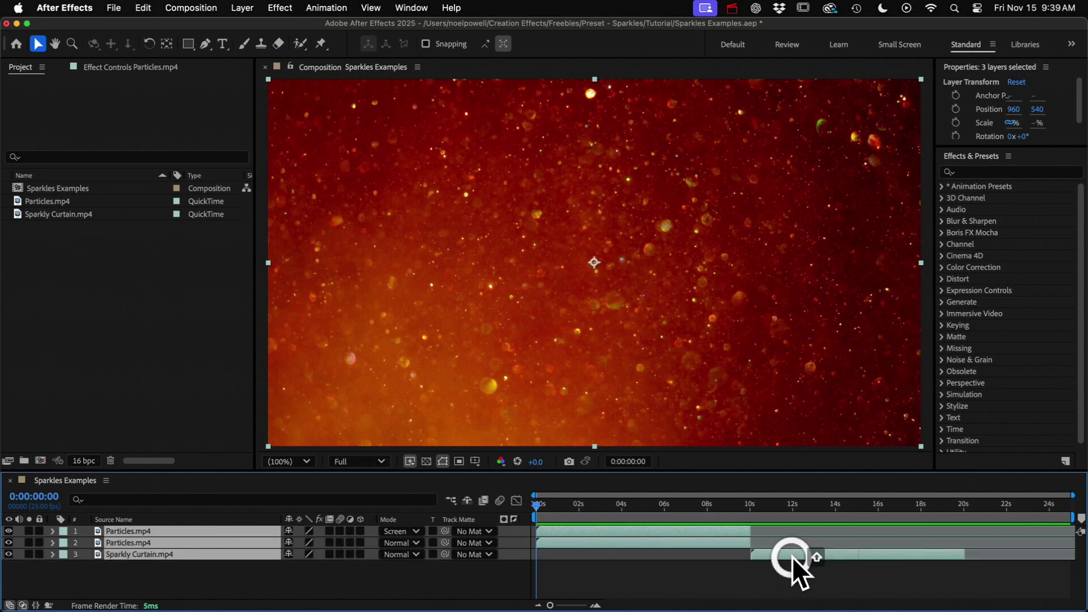
Step: Select the top Particles.mp4 layer and expand Animation Presets > Presets > Creation Effects
click(238, 6)
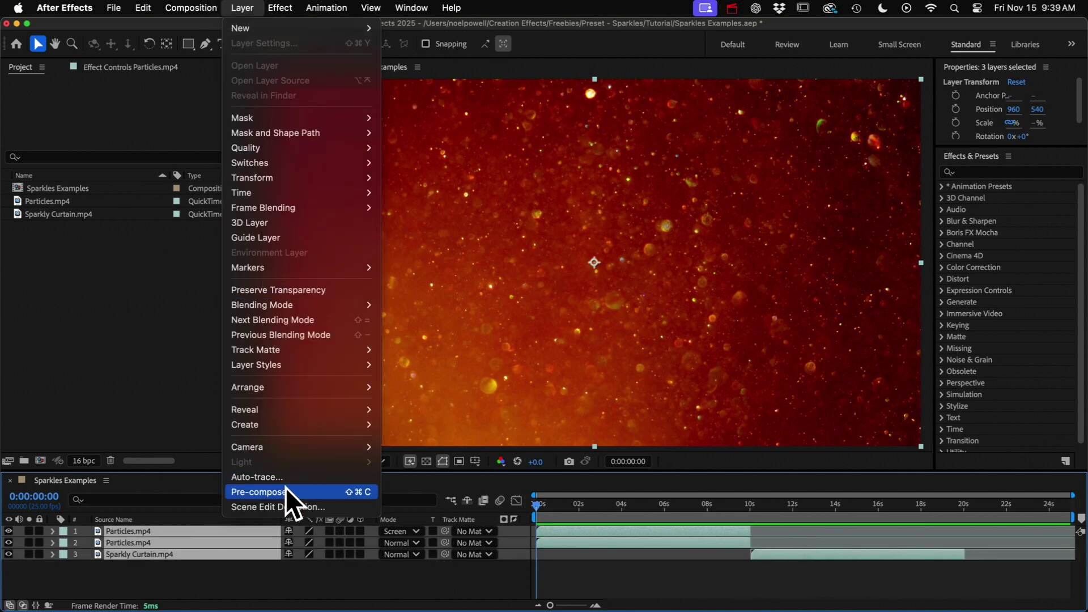
click(653, 577)
click(653, 576)
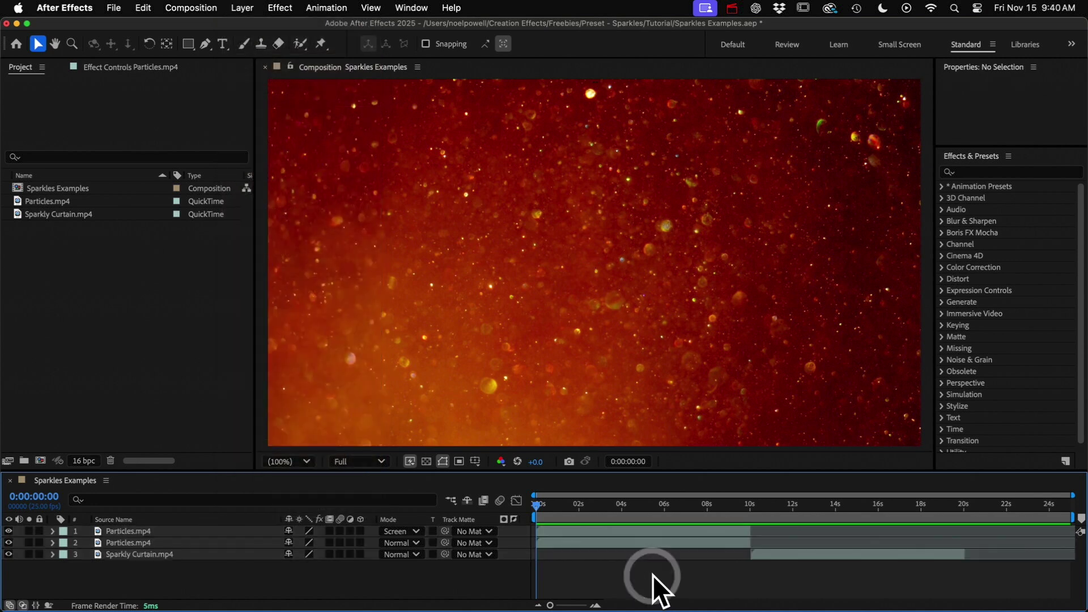
click(652, 529)
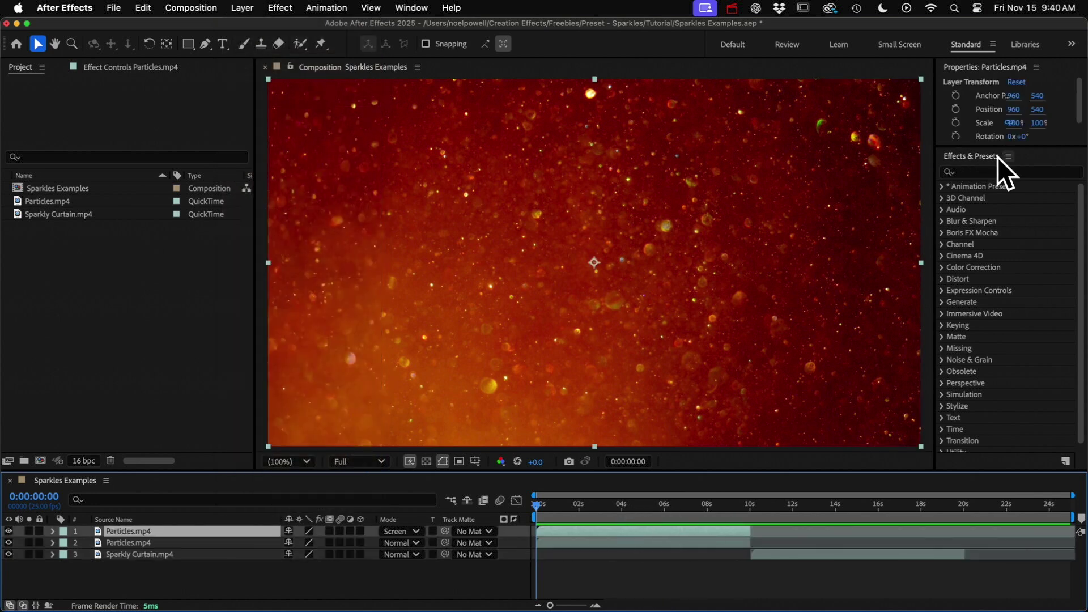
click(988, 173)
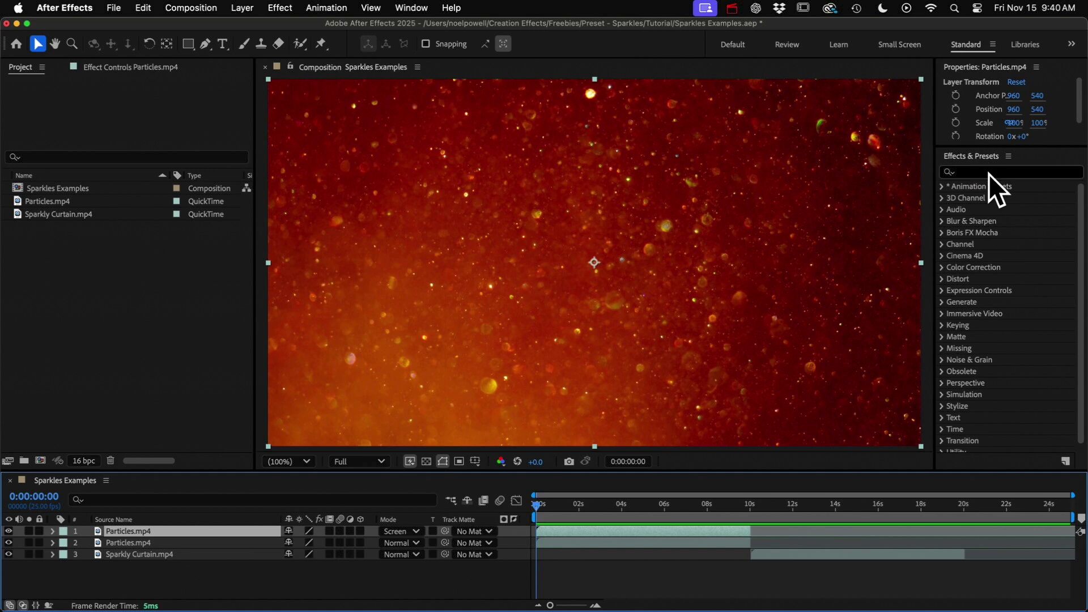
click(942, 187)
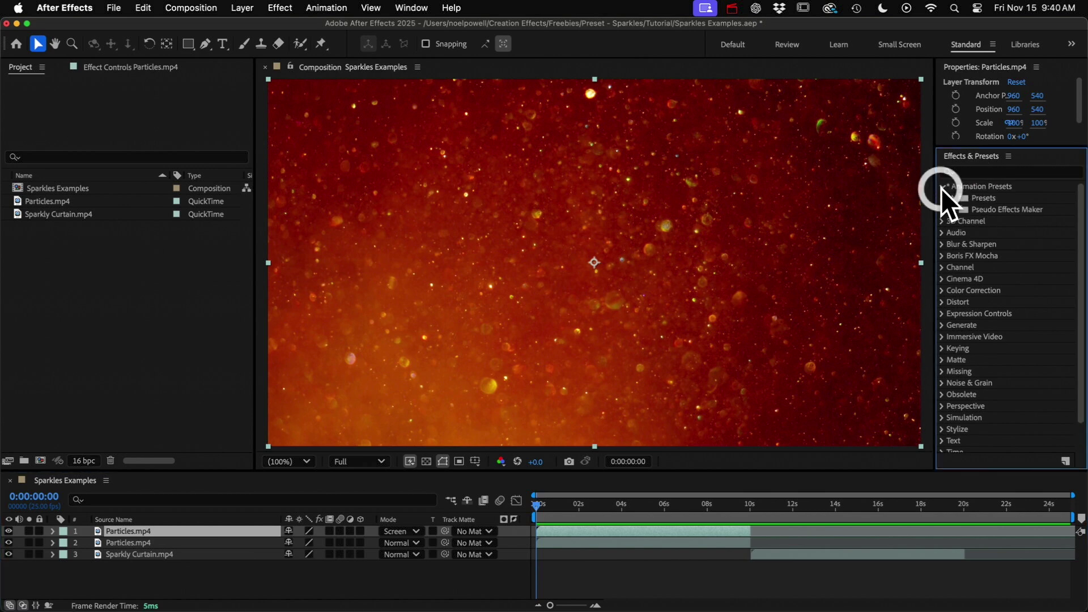
click(953, 198)
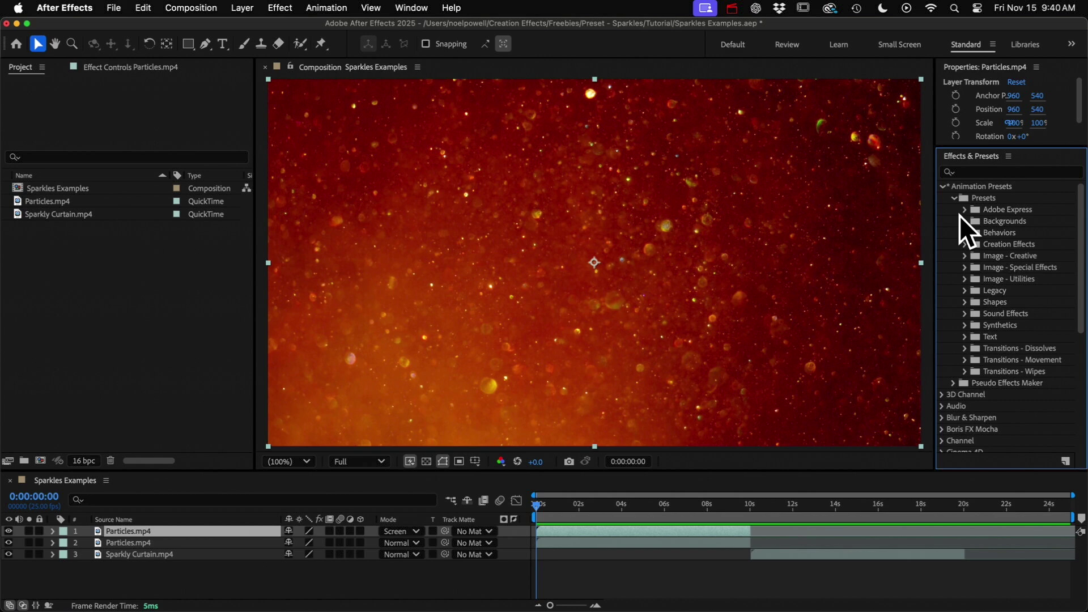
click(966, 245)
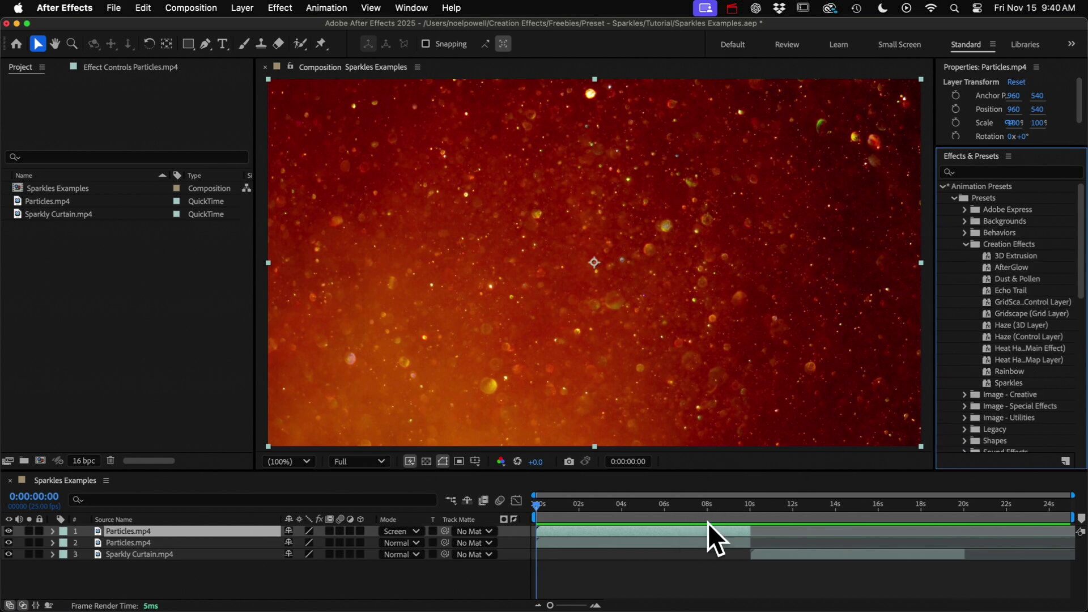
Step: Apply the Sparkles preset to the top Particles.mp4 layer and reveal Sparkle Controls
double_click(1002, 382)
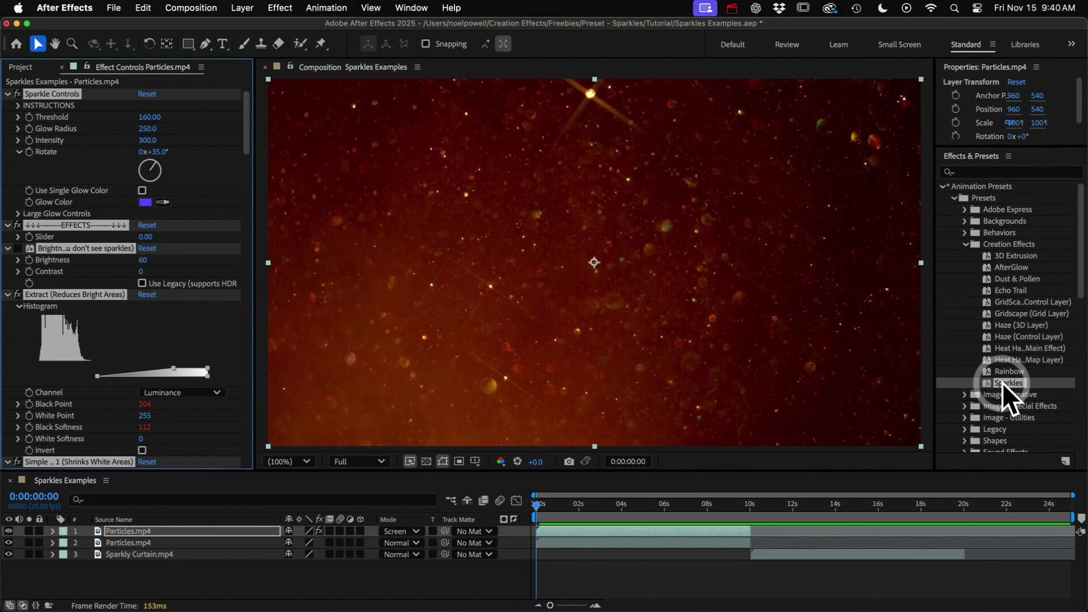
scroll(60, 312, down, 10)
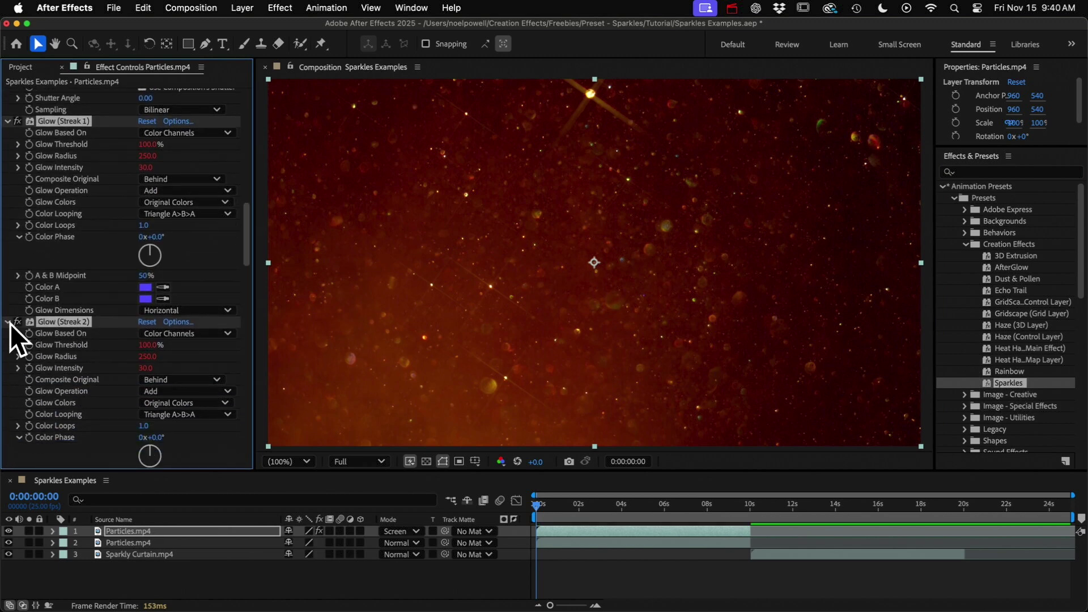
super+click(8, 322)
click(56, 280)
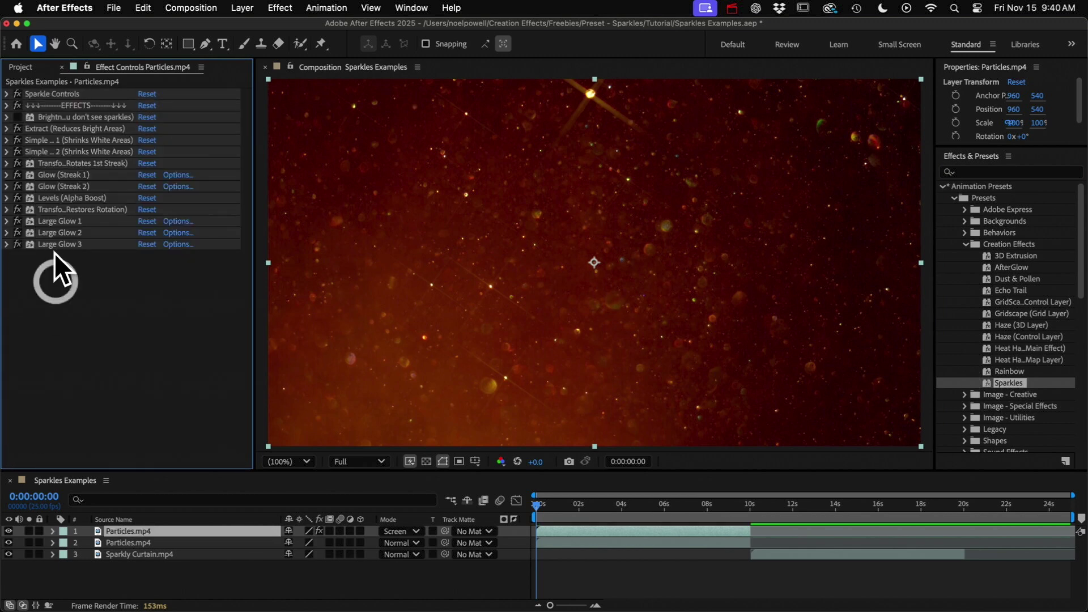
click(46, 94)
click(7, 94)
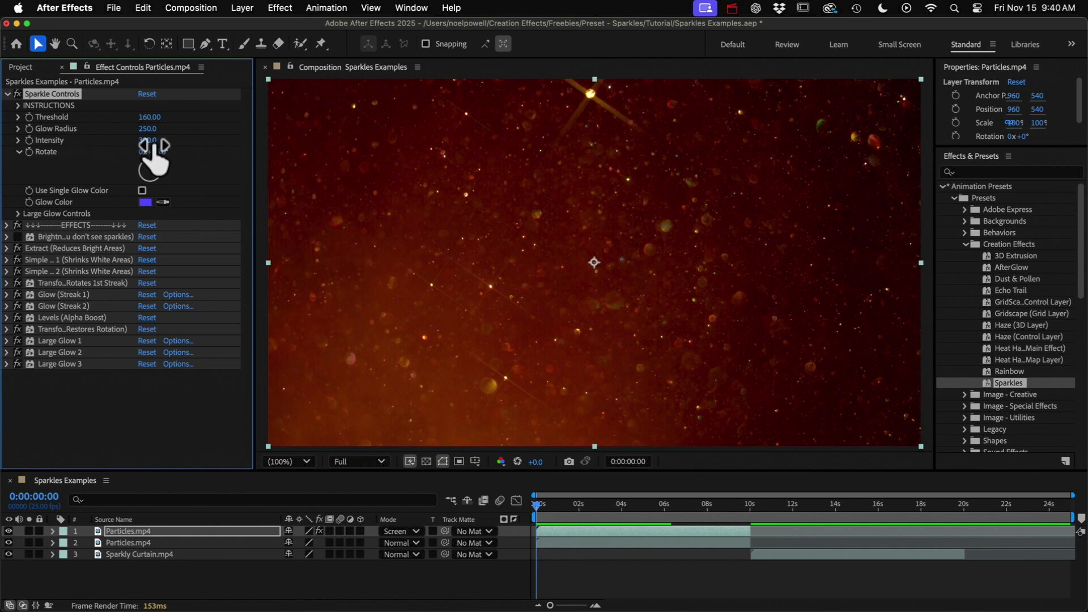
Step: Raise Intensity, set Threshold to 168, Glow Radius to 67 and Rotate to 118°
mouse_move(152, 146)
mouse_down()
mouse_move(134, 137)
mouse_move(282, 141)
mouse_move(227, 146)
mouse_up()
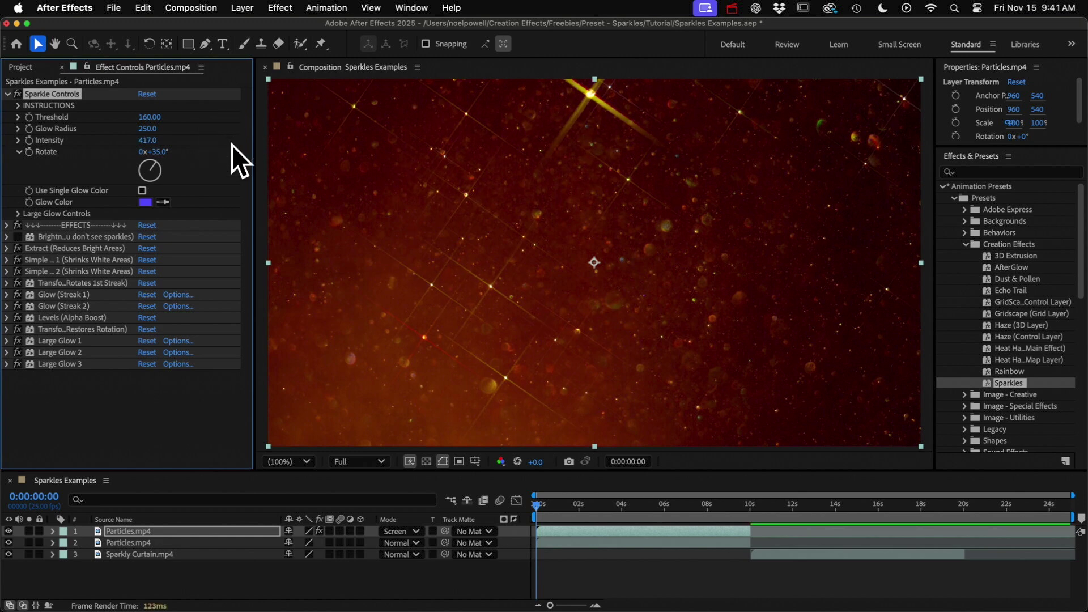
drag(146, 118, 161, 124)
key(KP_0)
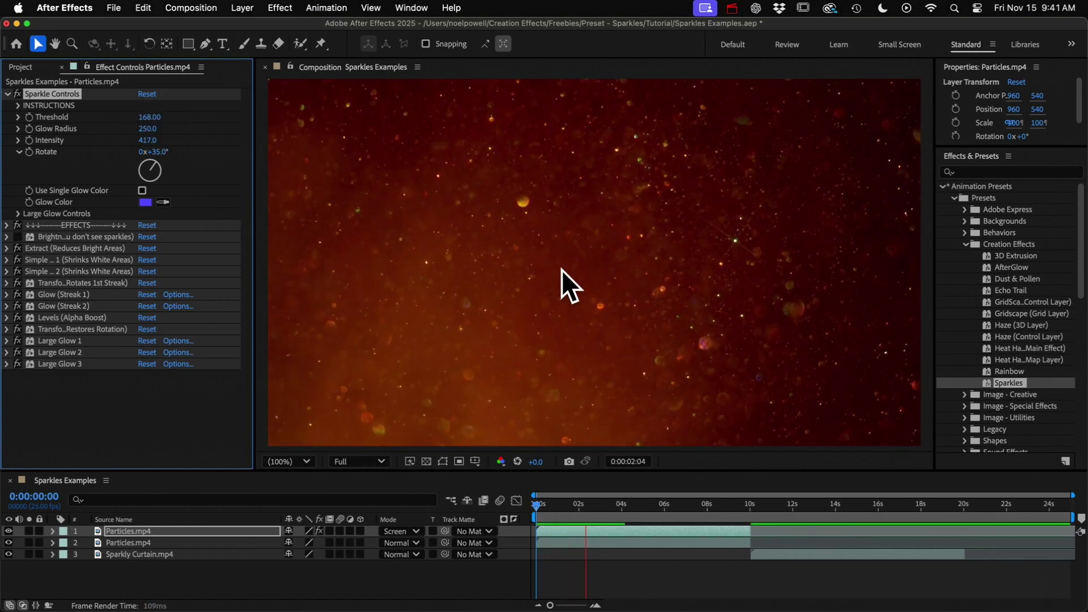
key(space)
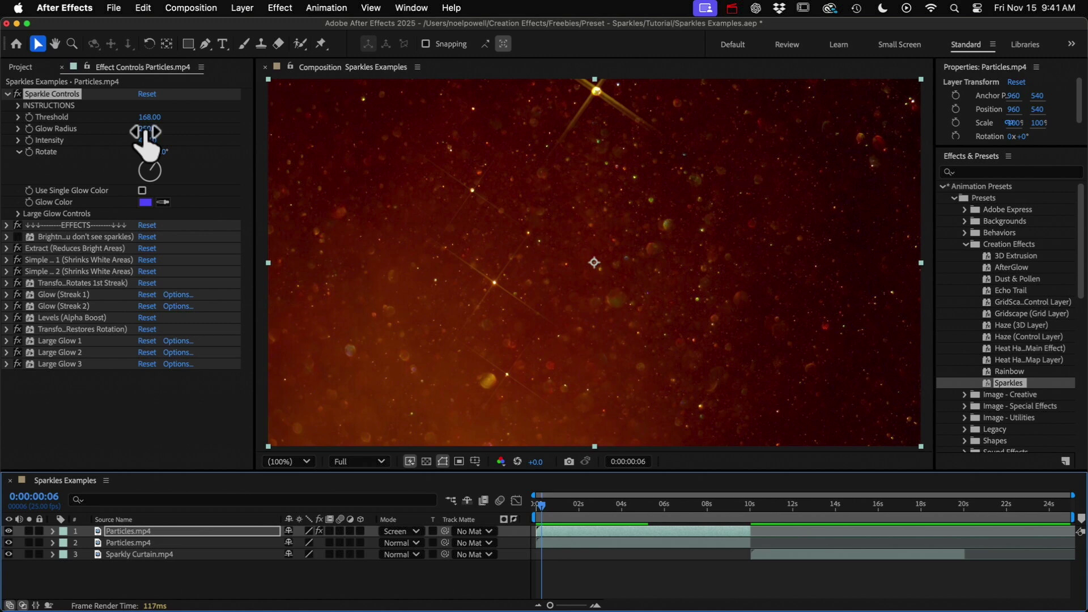
drag(147, 129, 28, 142)
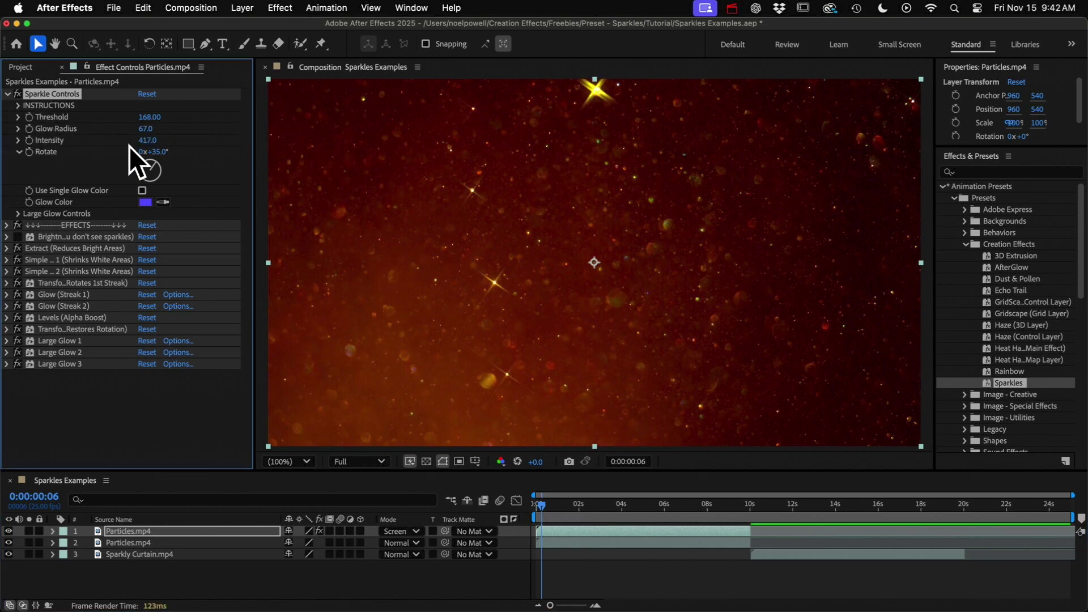
mouse_move(164, 151)
mouse_down()
mouse_move(234, 150)
mouse_move(220, 151)
mouse_up()
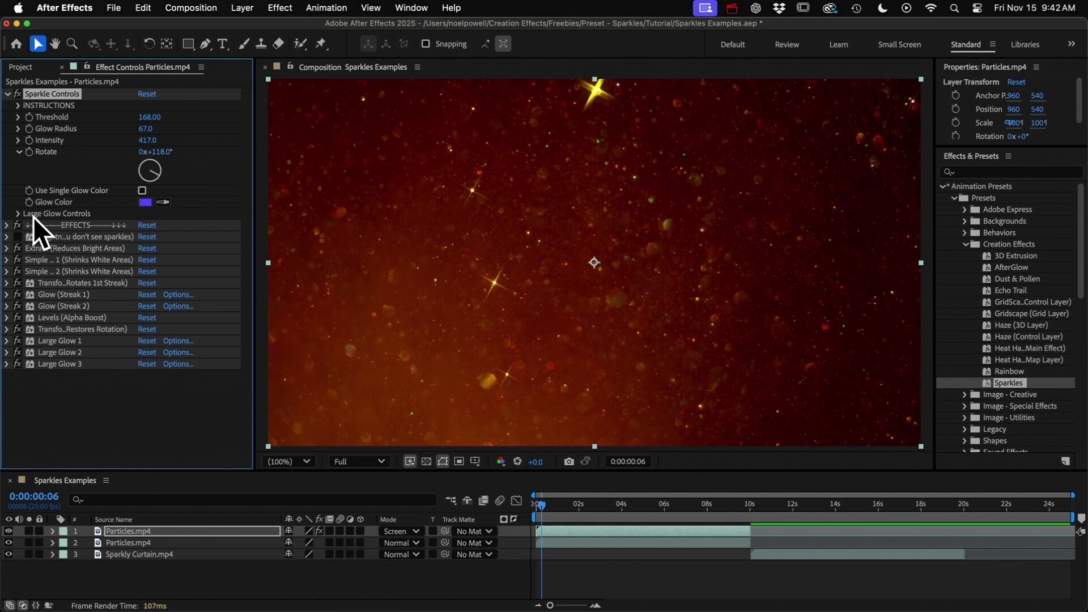
Step: Reveal Large Glow Controls and set Large Glow Intensity to 10
click(16, 215)
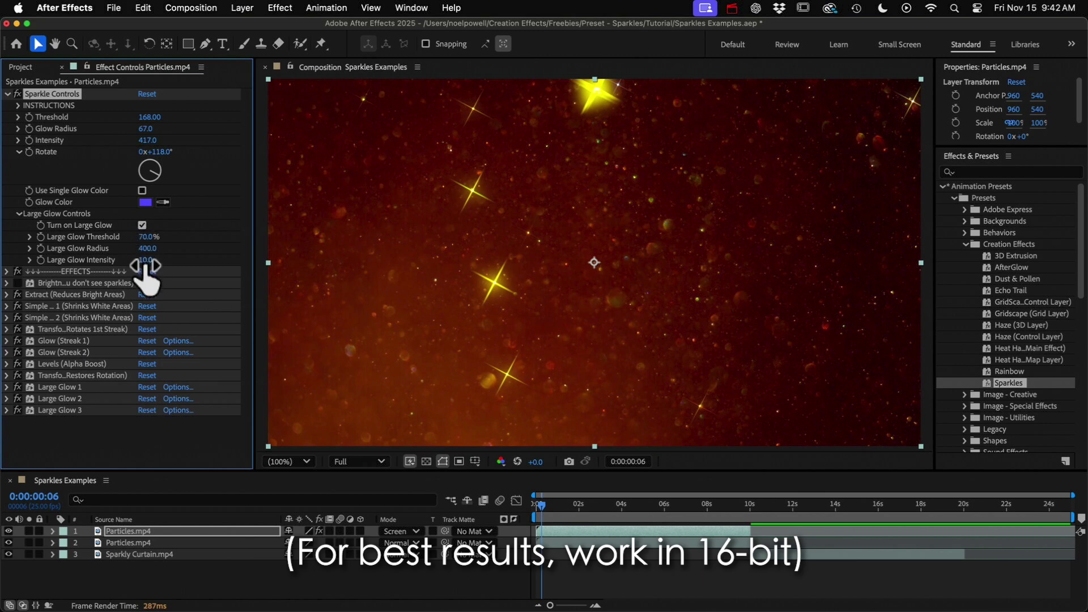
mouse_move(144, 266)
mouse_down()
mouse_move(127, 267)
mouse_move(139, 265)
mouse_up()
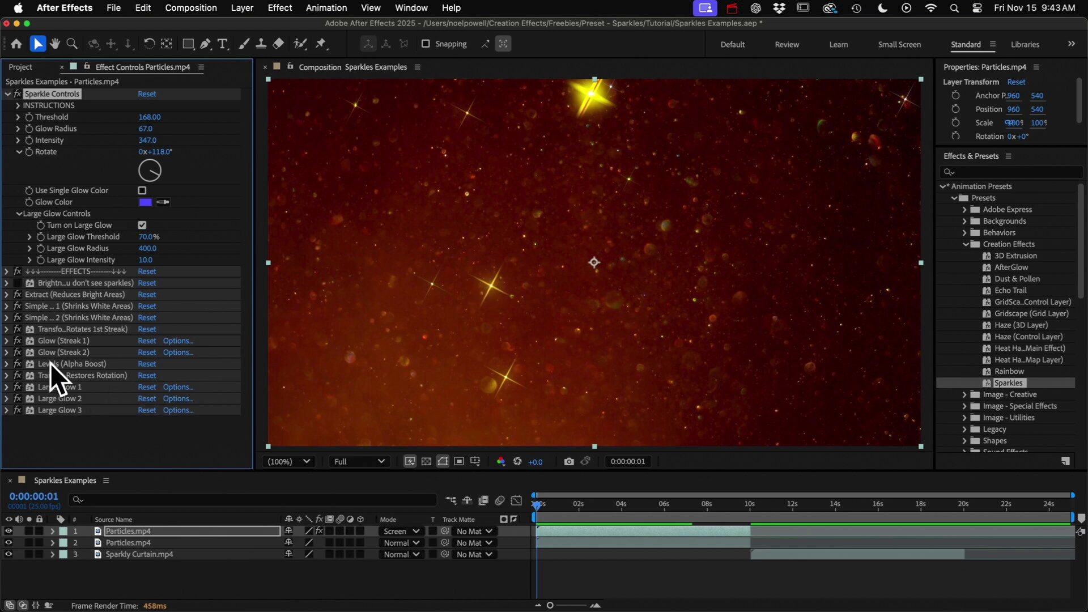
Step: Toggle the Brightness effect off and on to compare, then move to 0:00:15:02
click(49, 281)
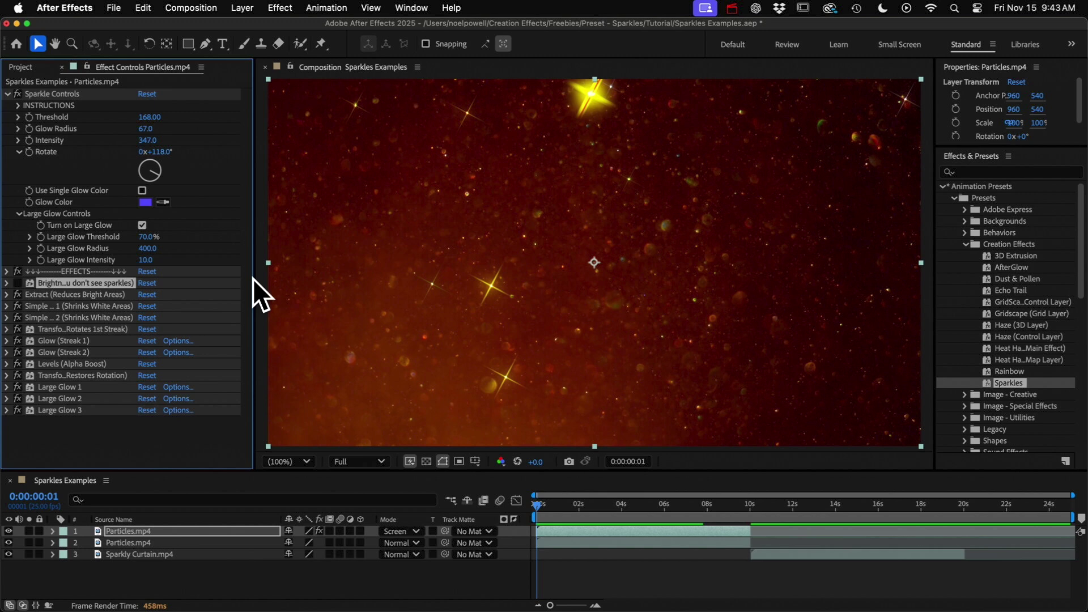
drag(253, 279, 316, 279)
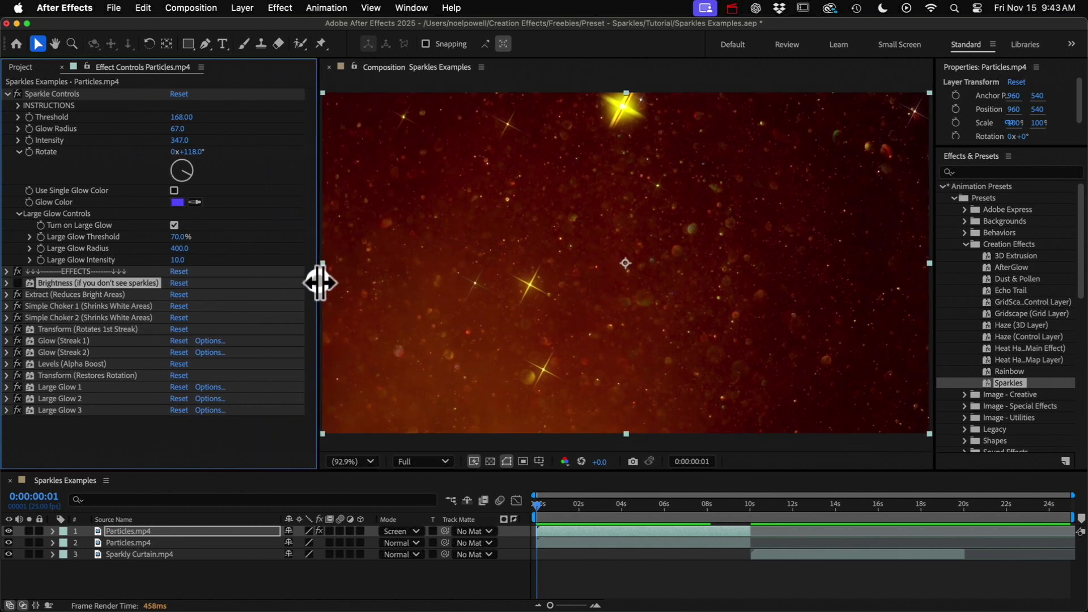
click(20, 282)
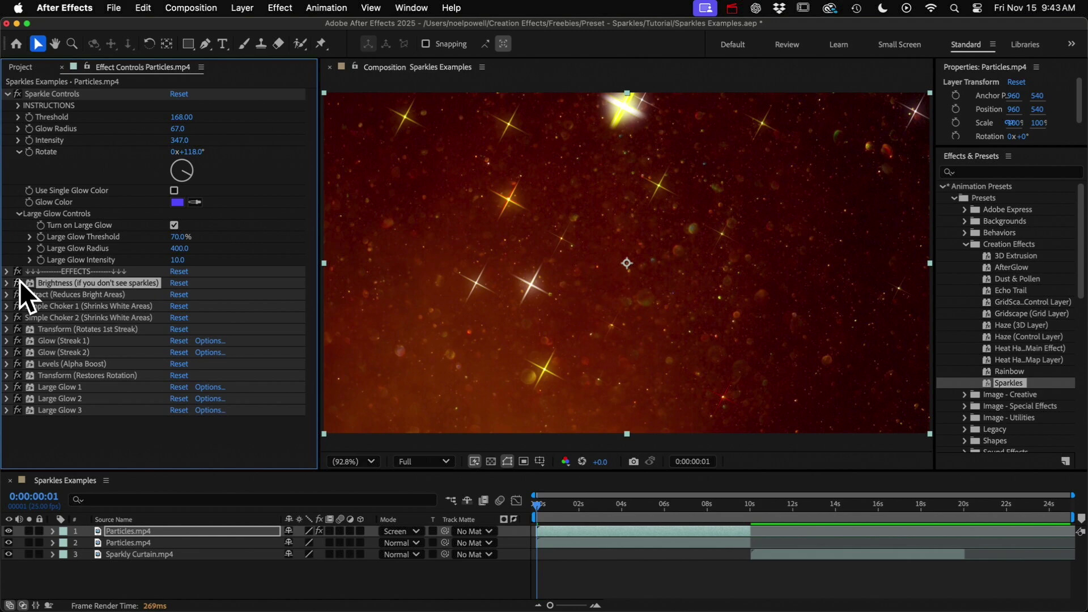
click(19, 282)
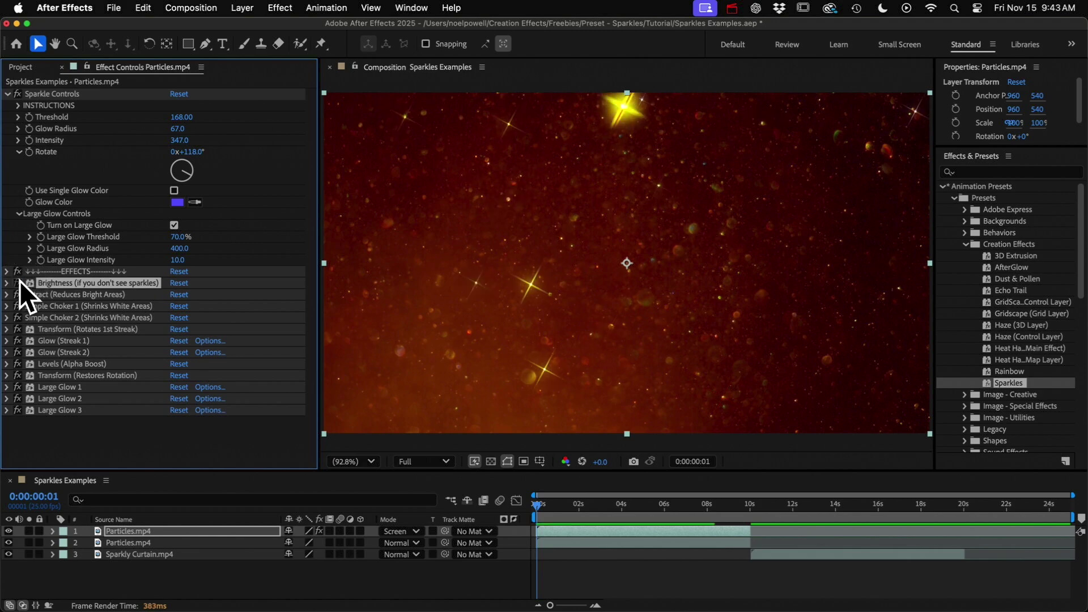
drag(756, 509, 859, 515)
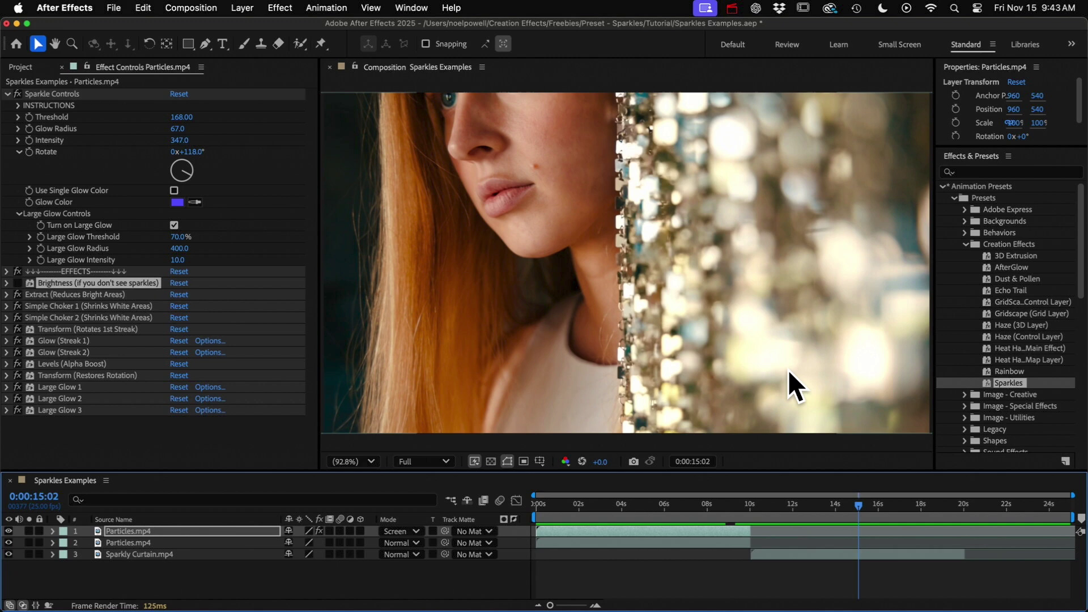
Step: Duplicate the Sparkly Curtain.mp4 layer and set the top copy to Screen mode
click(869, 553)
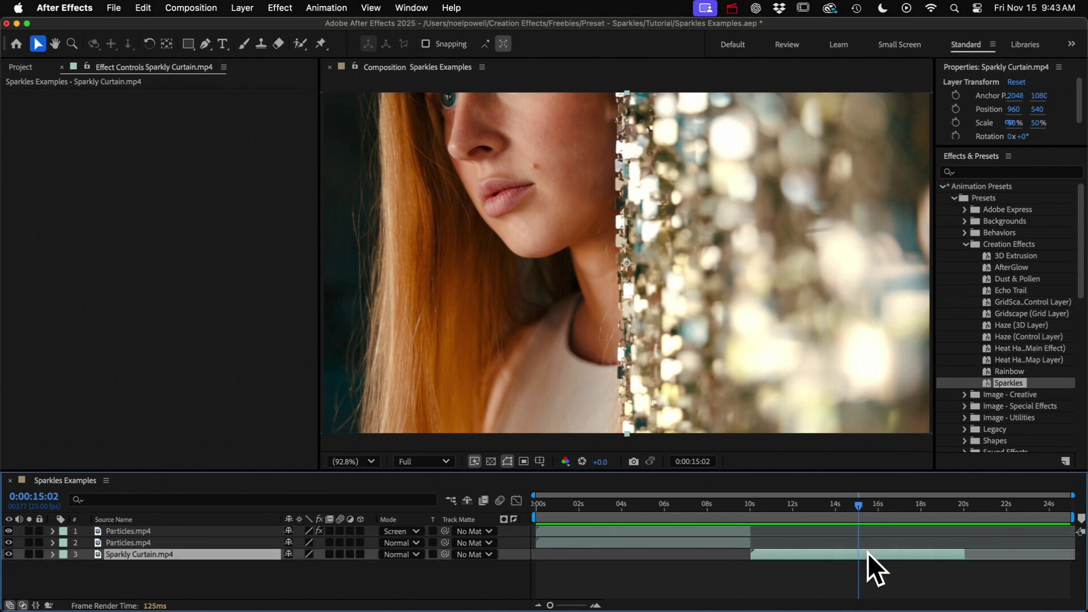
key(super+d)
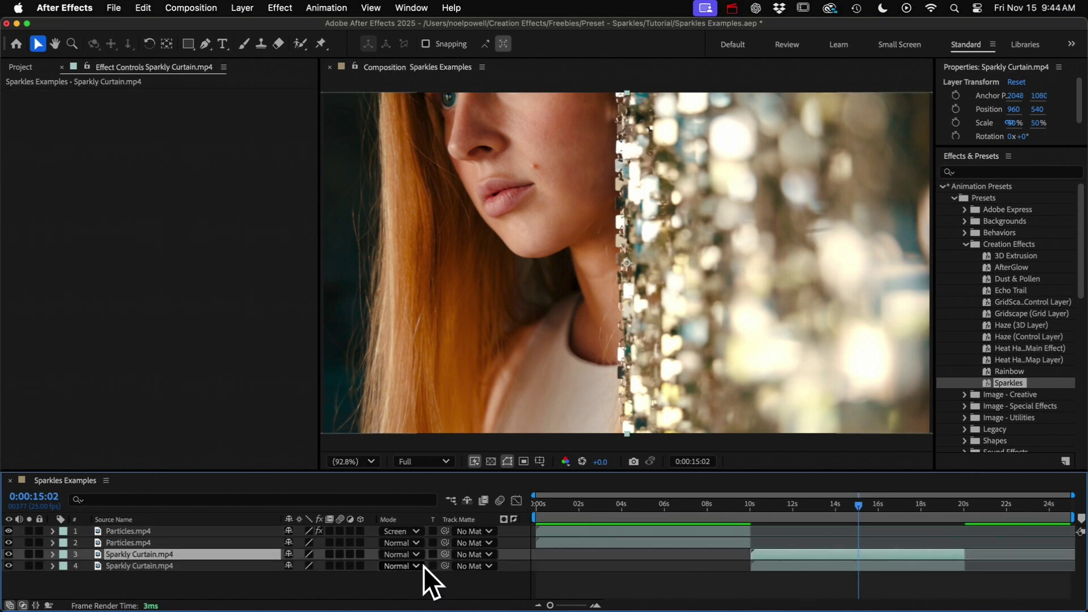
click(415, 553)
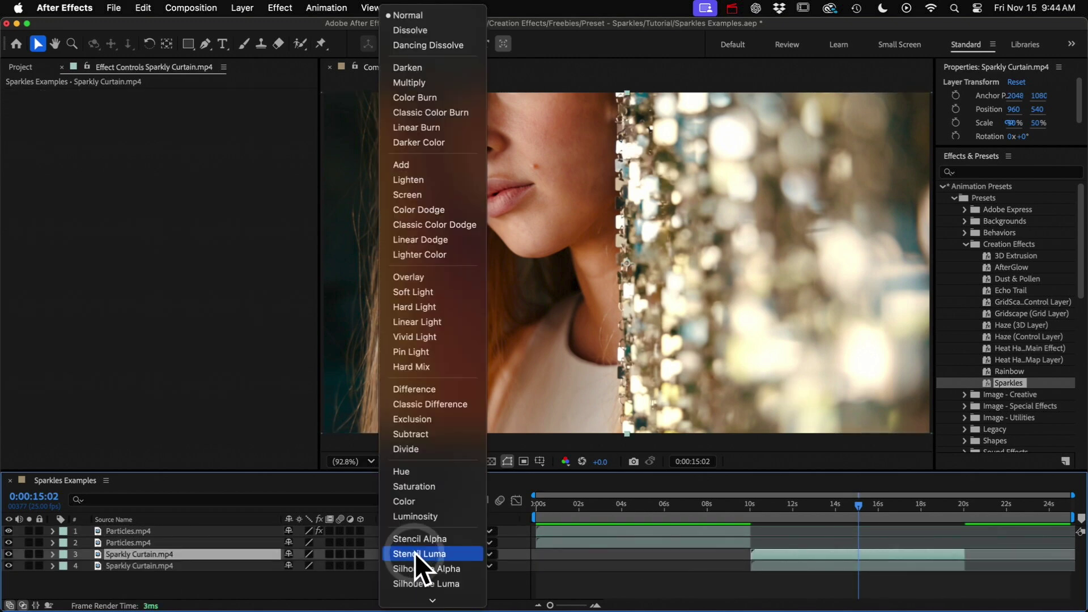
click(404, 195)
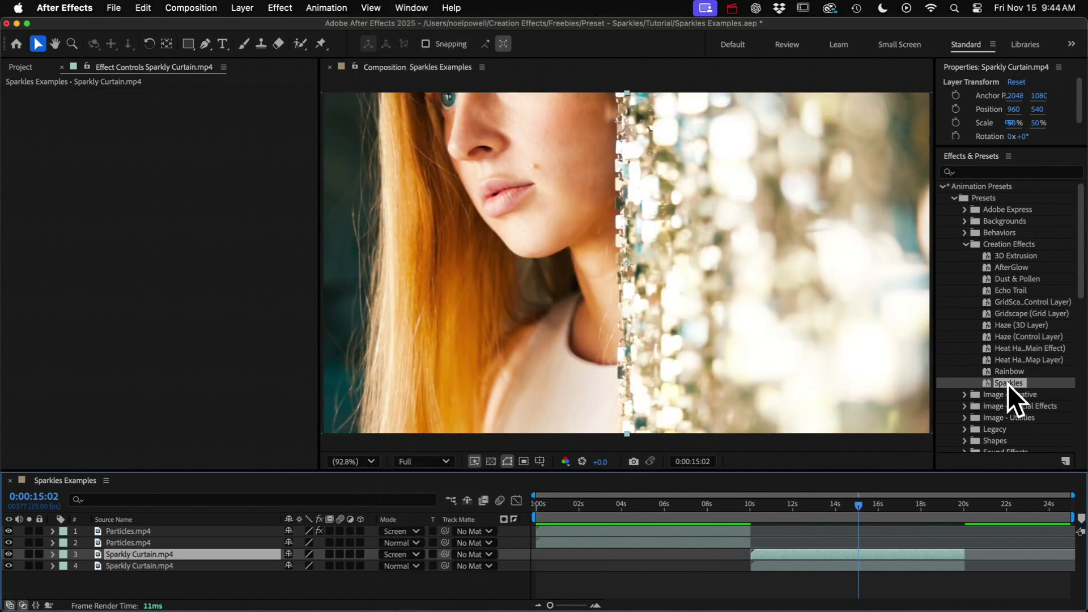
Step: Apply the Sparkles preset to the curtain copy and set Glow Radius to 626
double_click(1008, 384)
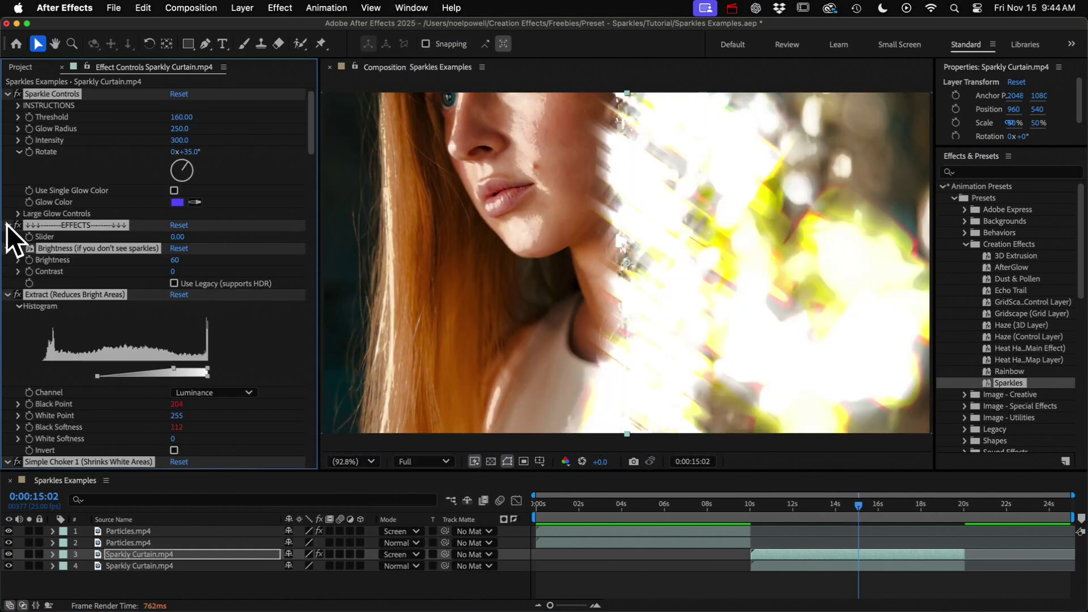
super+click(7, 225)
click(7, 93)
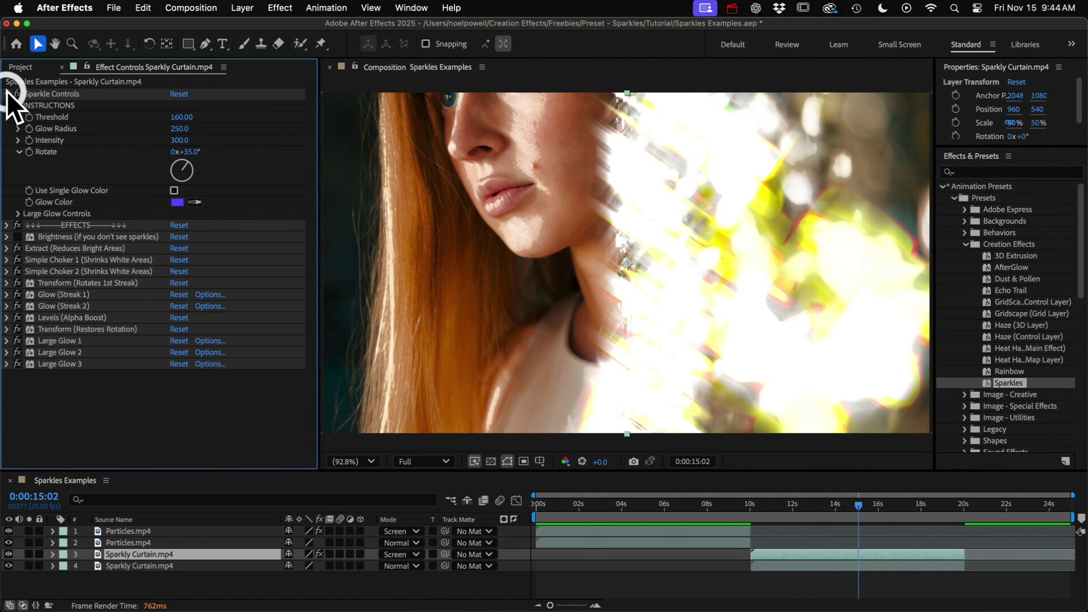
mouse_move(175, 134)
mouse_down()
mouse_move(294, 121)
mouse_move(432, 131)
mouse_move(276, 152)
mouse_move(194, 140)
mouse_move(269, 143)
mouse_up()
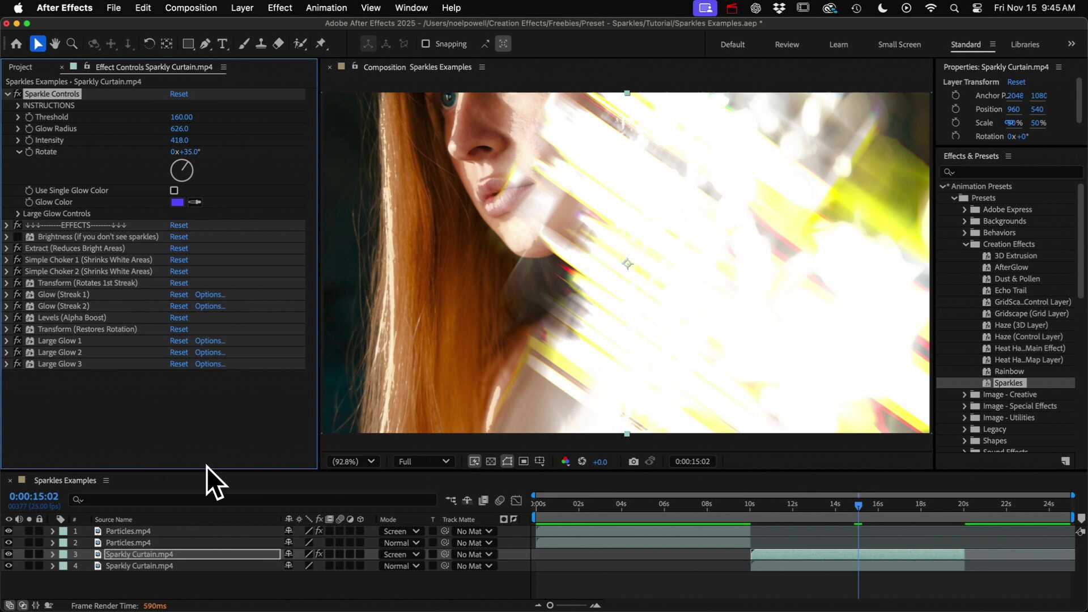
Step: Solo the curtain layer and raise Sparkle Threshold from 100 up to 715
click(29, 554)
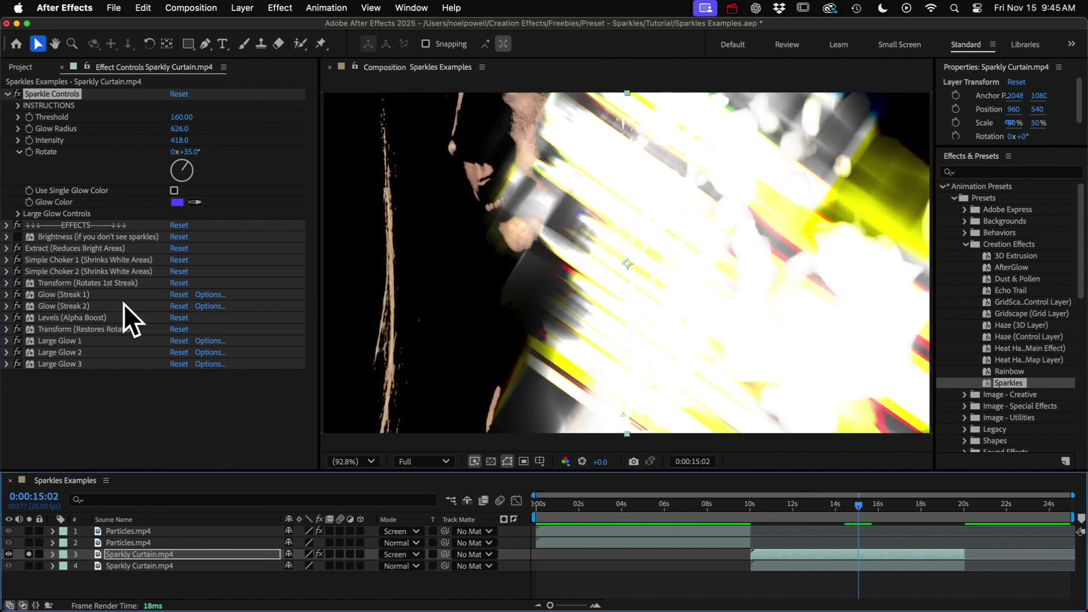
click(179, 118)
text(100)
key(Return)
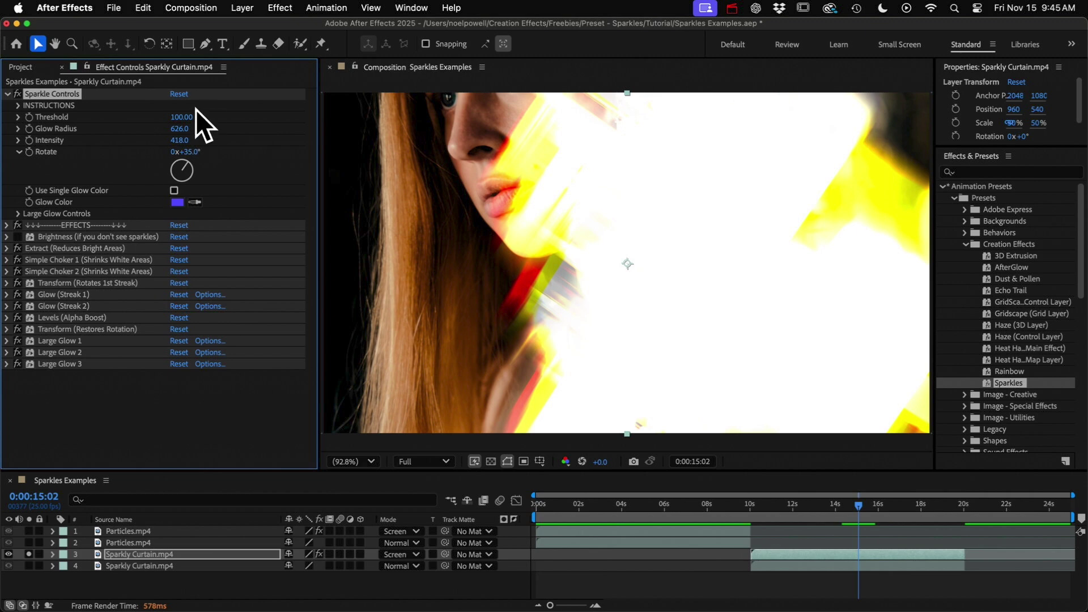
mouse_move(182, 119)
mouse_down()
mouse_move(457, 103)
mouse_move(618, 117)
mouse_move(604, 116)
mouse_up()
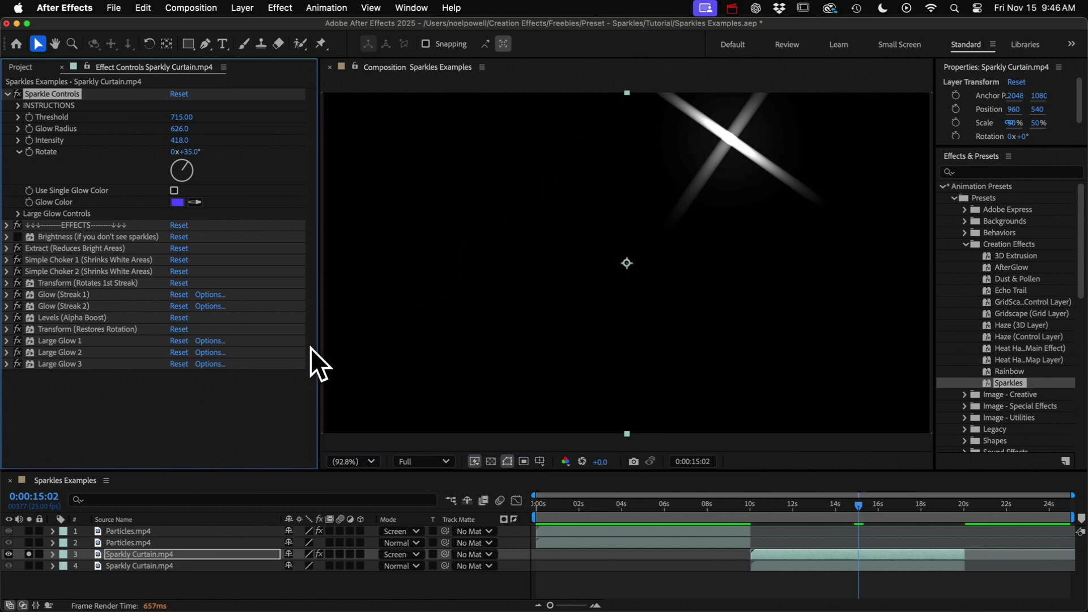
Step: Unsolo the curtain layer and preview the composite from around 13 seconds
click(29, 557)
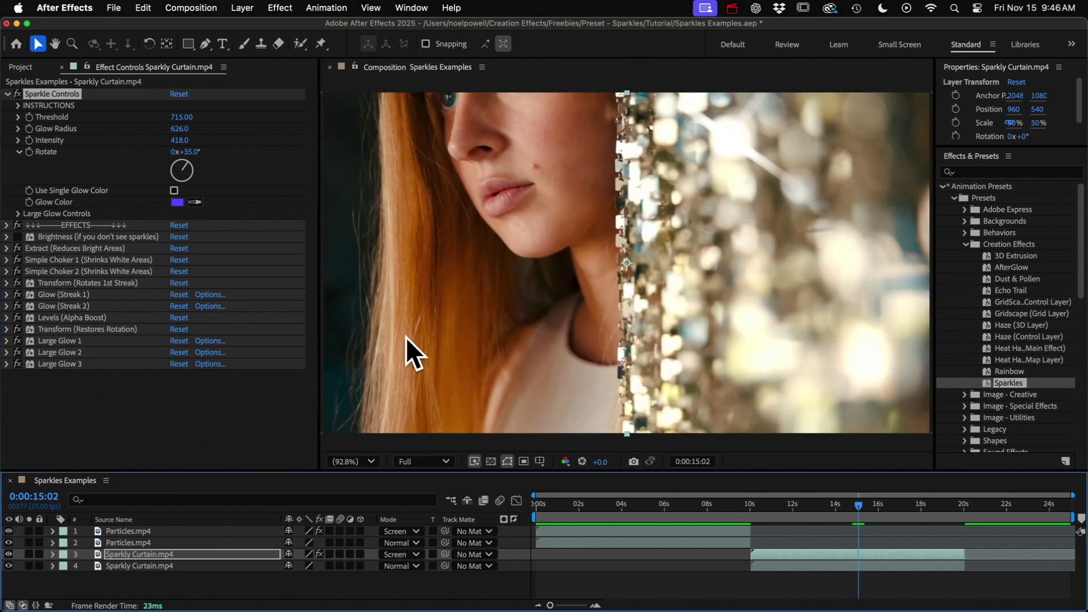
click(829, 505)
key(space)
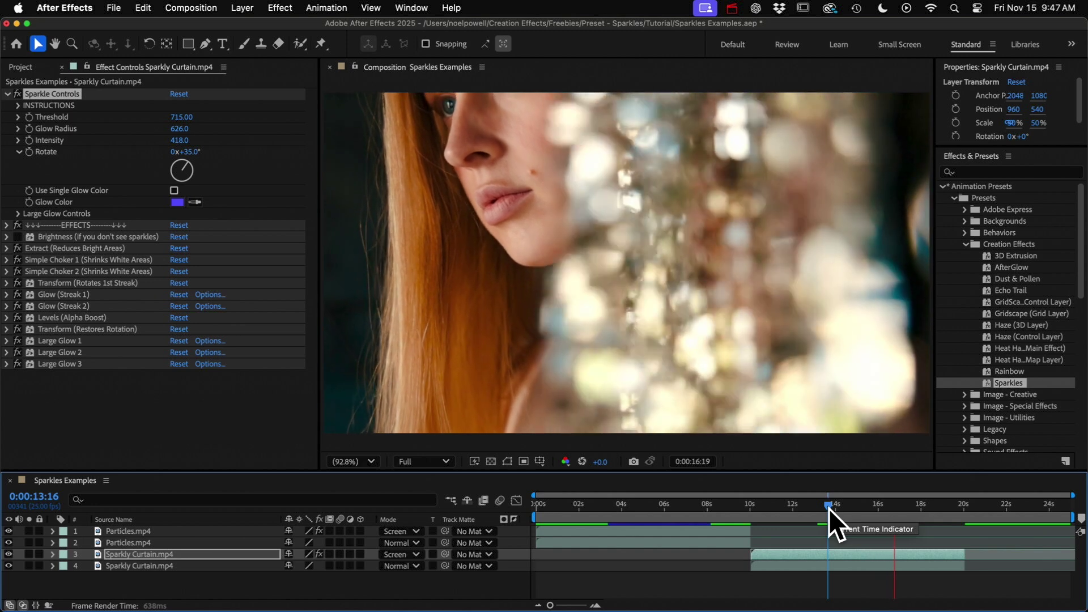
key(space)
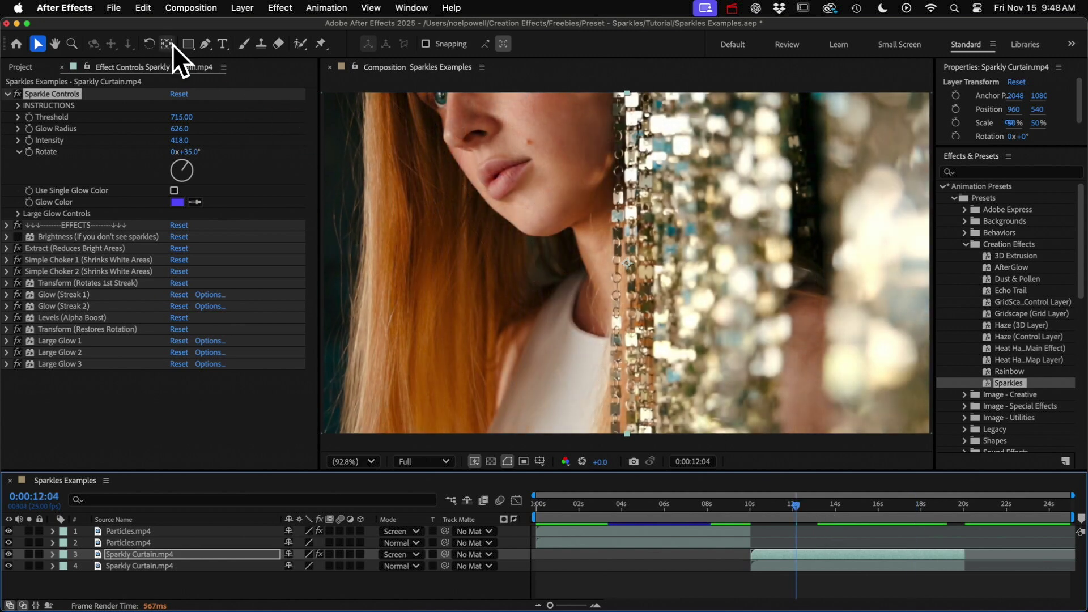
Step: Draw a rectangular mask over the sparkly curtain strip and lower Threshold to 307
click(187, 44)
drag(596, 83, 705, 446)
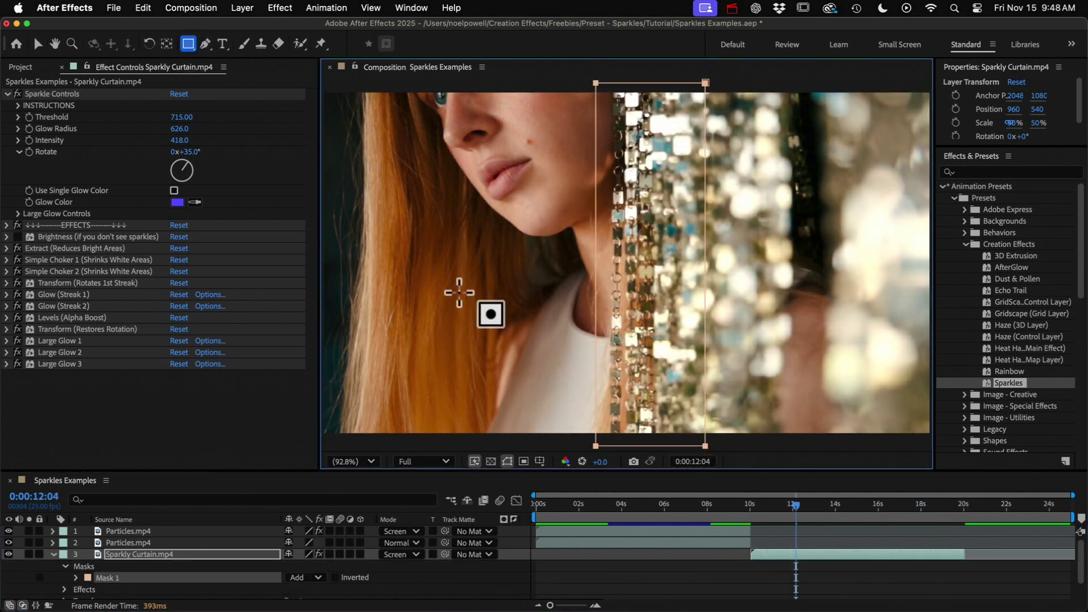
drag(173, 119, 55, 125)
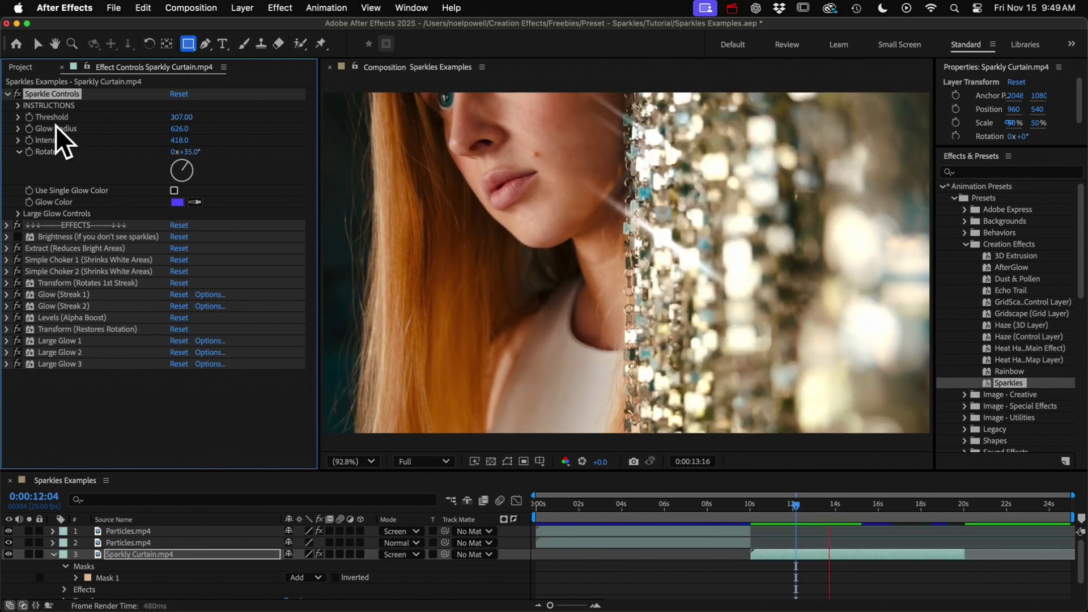
Step: At 0:00:15:00, enable Use Single Glow Color for purple streaks and set Rotate to 90°
key(space)
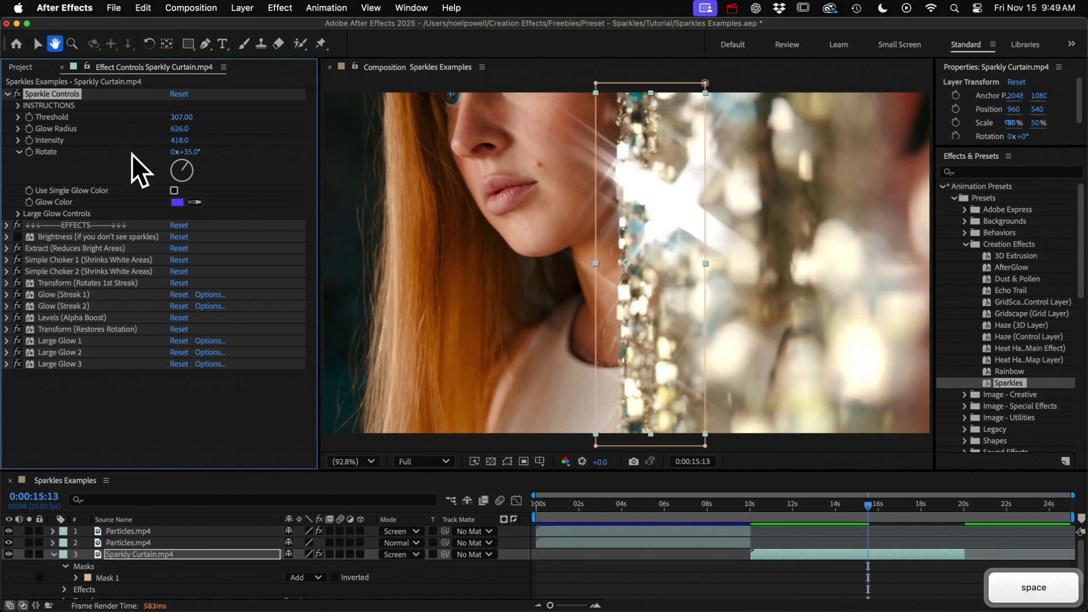
click(857, 504)
key(v)
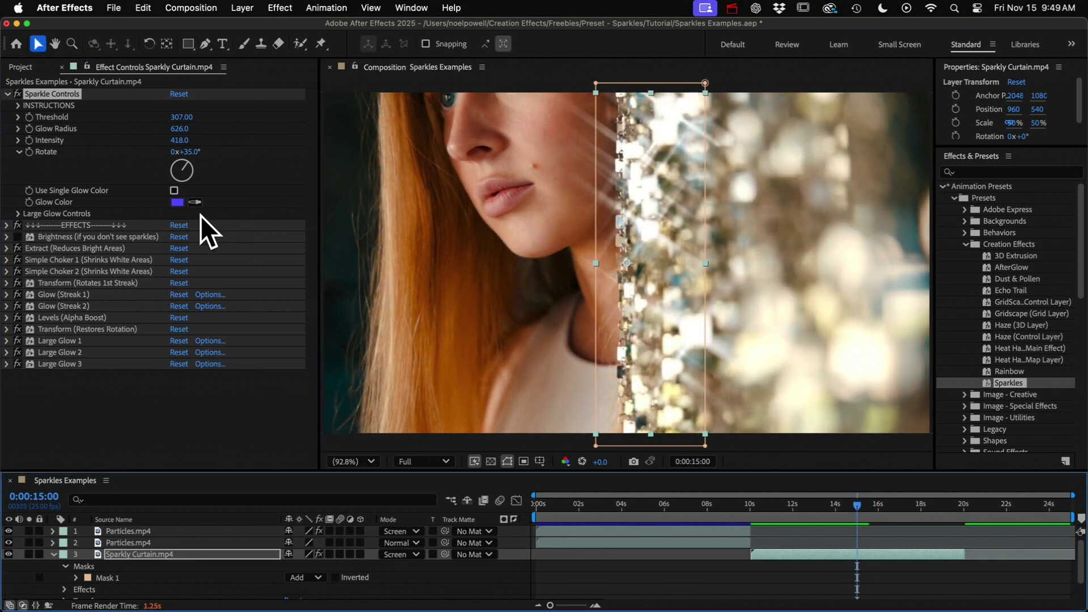
click(174, 191)
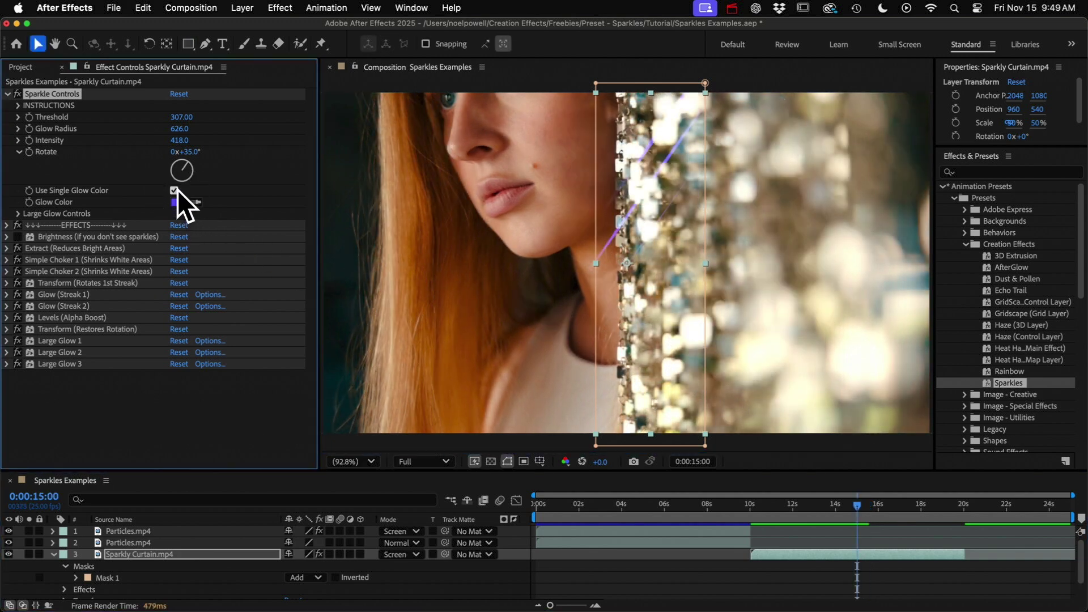
drag(193, 151, 236, 149)
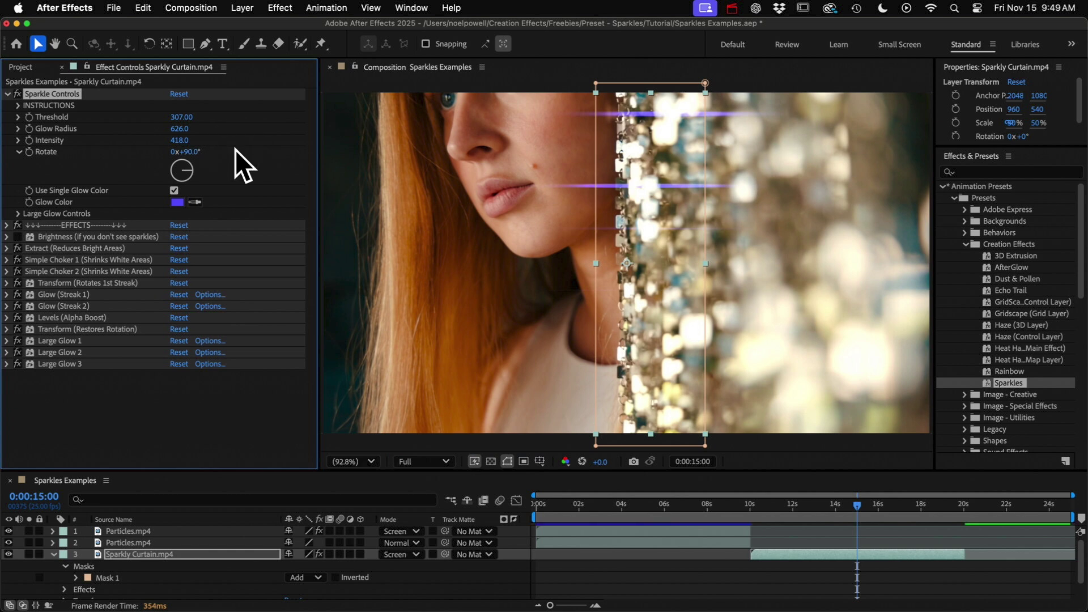